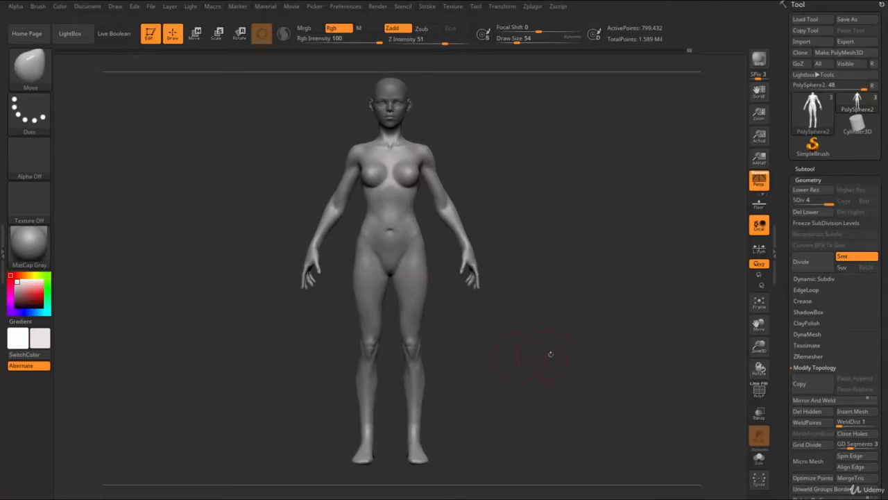
Examine the sculpted figure from the front, three-quarter and side views, including a closer look at the head and upper body
left_click_drag(551, 354, 538, 326)
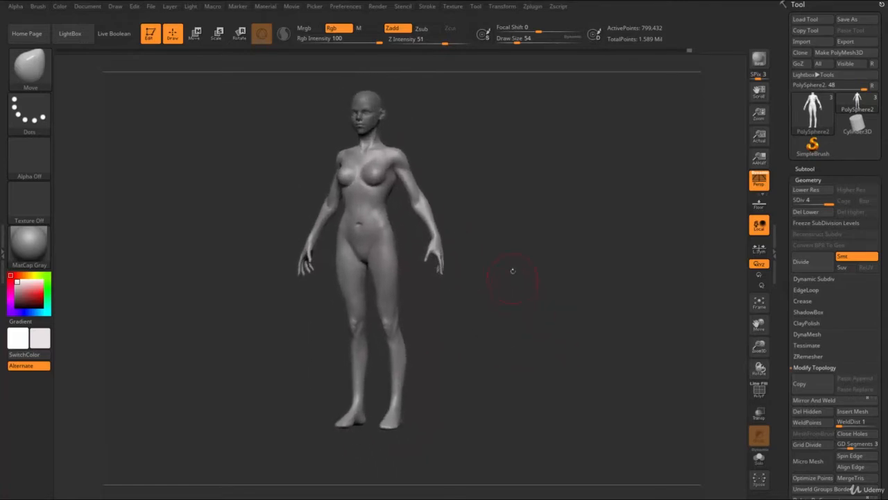
mouse_move(529, 260)
left_mouse_down()
mouse_move(536, 222)
mouse_move(539, 244)
mouse_move(575, 244)
mouse_move(541, 261)
left_mouse_up()
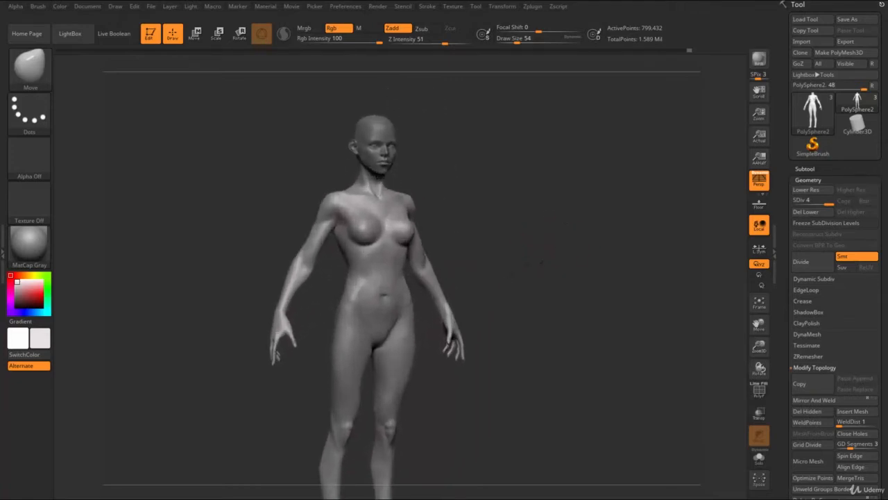
mouse_move(559, 216)
left_mouse_down()
mouse_move(552, 212)
mouse_move(563, 248)
mouse_move(541, 241)
mouse_move(564, 207)
left_mouse_up()
left_click_drag(543, 176, 557, 134, "alt")
left_click_drag(563, 166, 557, 191, "alt")
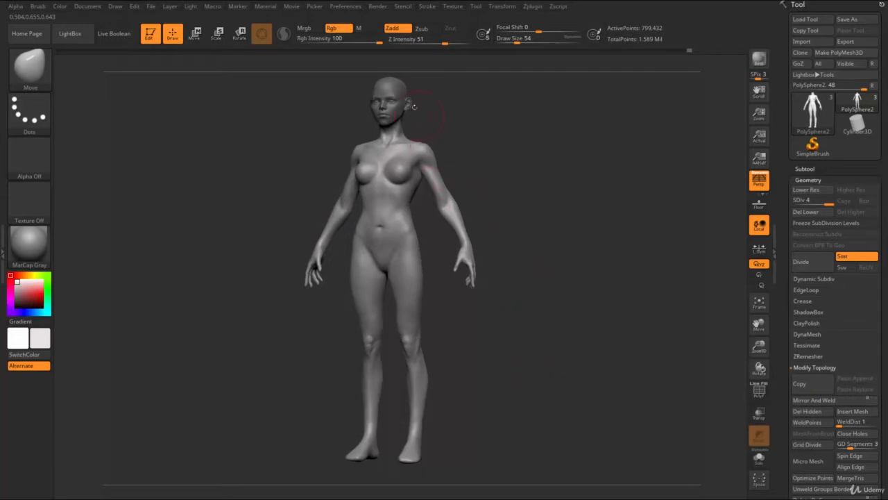
left_click_drag(534, 189, 466, 190)
mouse_move(381, 116)
left_mouse_down()
mouse_move(426, 134)
mouse_move(464, 374)
mouse_move(561, 294)
mouse_move(553, 156)
mouse_move(391, 275)
left_mouse_up()
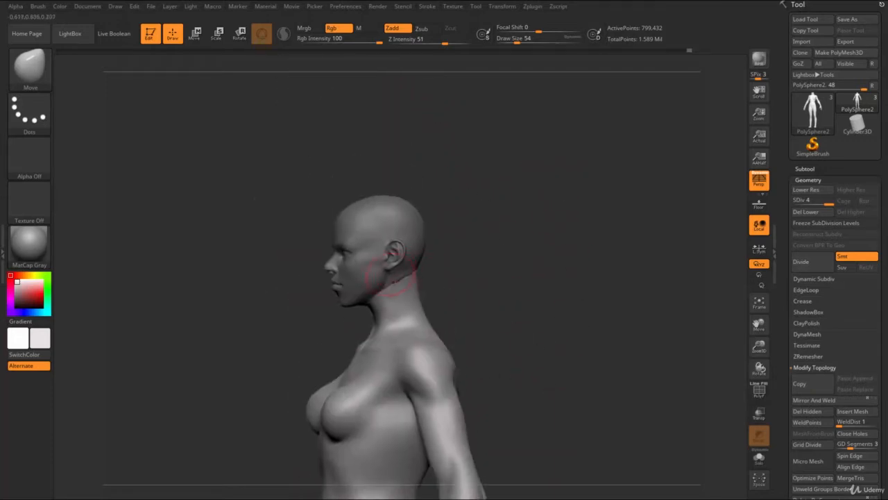
left_click_drag(512, 258, 577, 222)
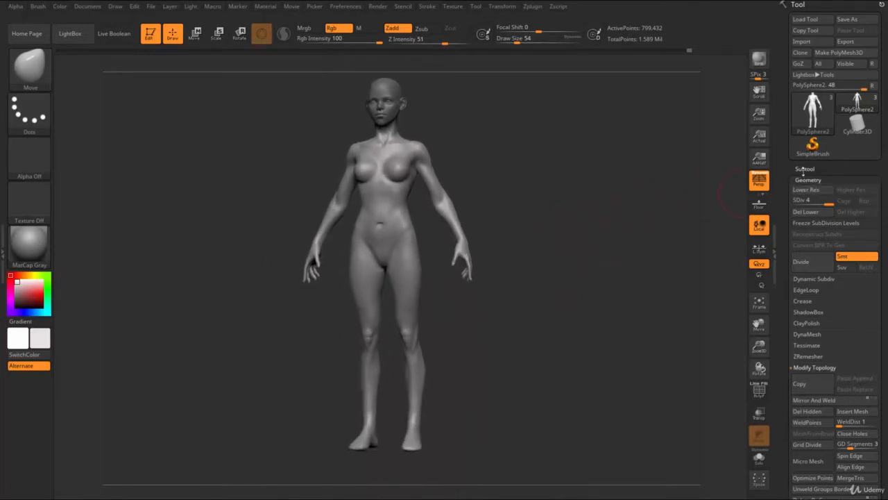
Generate a TPoseMesh from the figure with Transpose Master
left_click(533, 7)
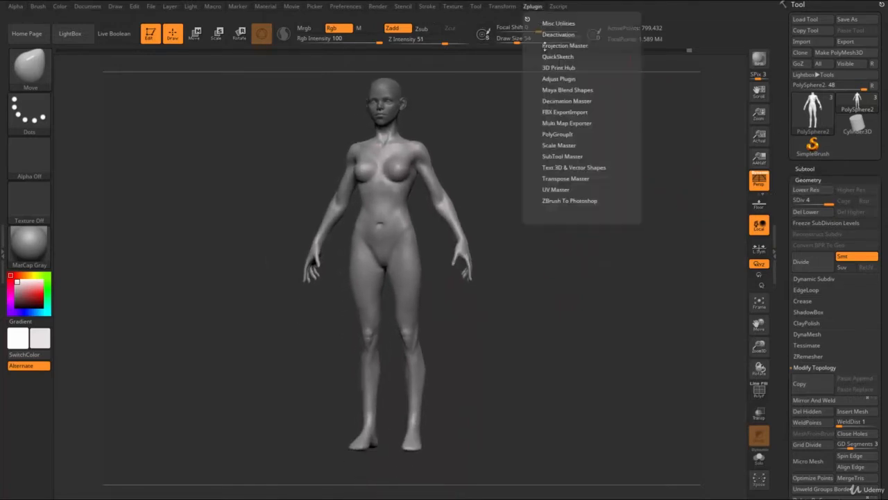
left_click(566, 178)
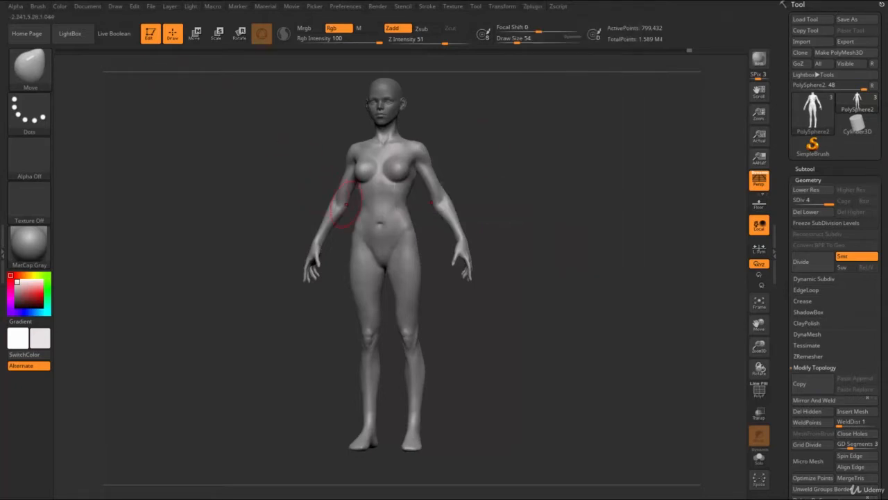
left_click(539, 7)
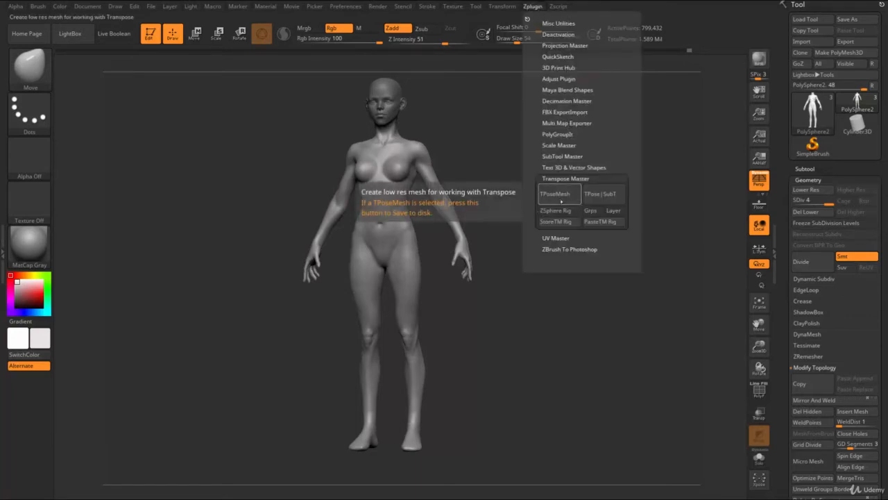
left_click(560, 202)
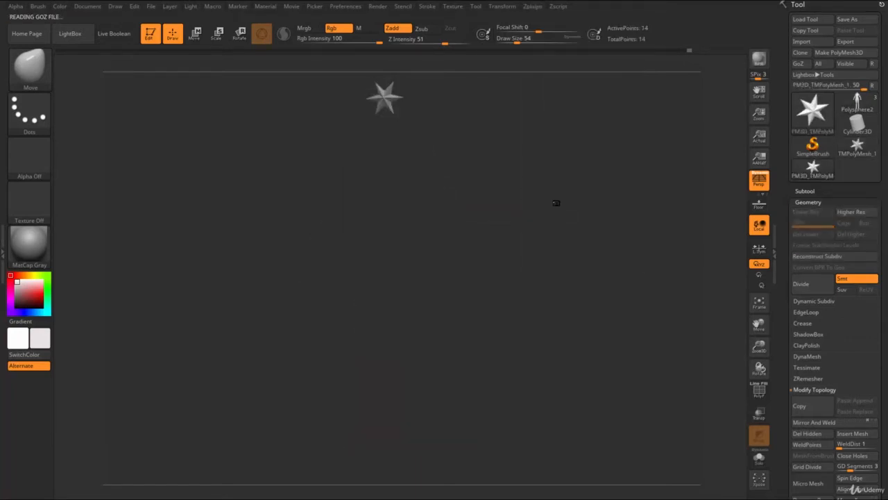
left_click_drag(558, 195, 708, 185)
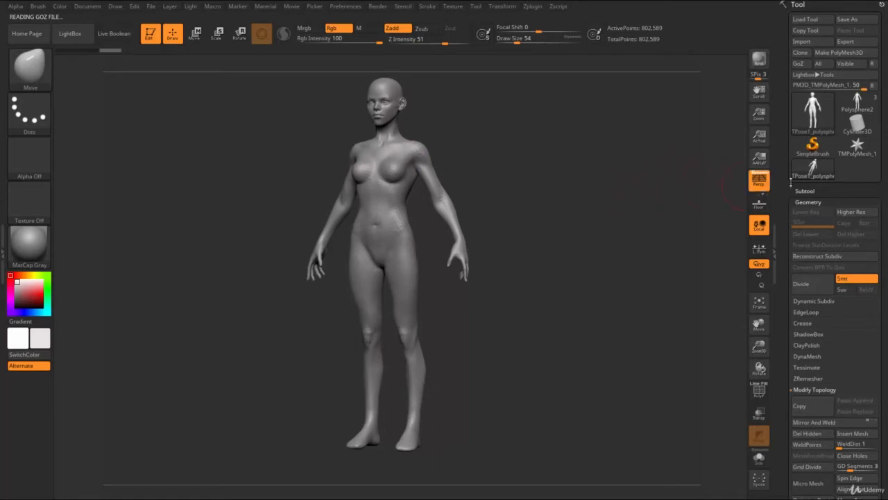
Switch back to the original Polysphere2 tool and display its subtools
mouse_move(857, 106)
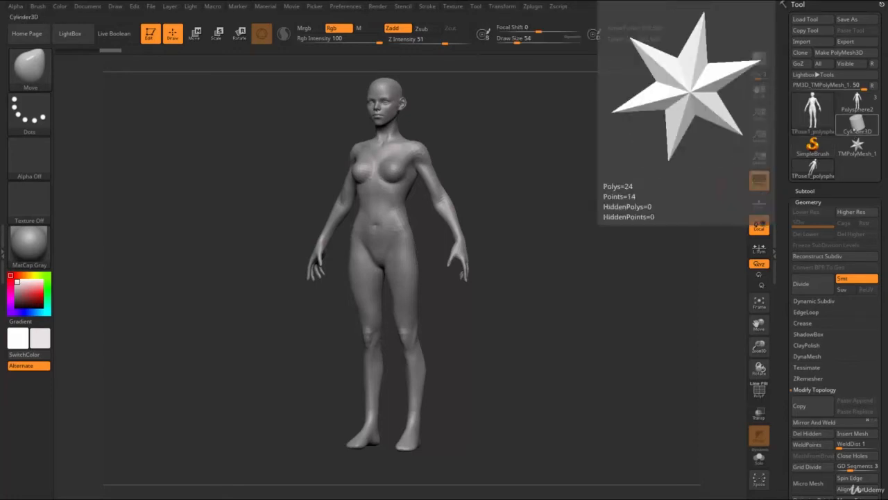
left_click(812, 111)
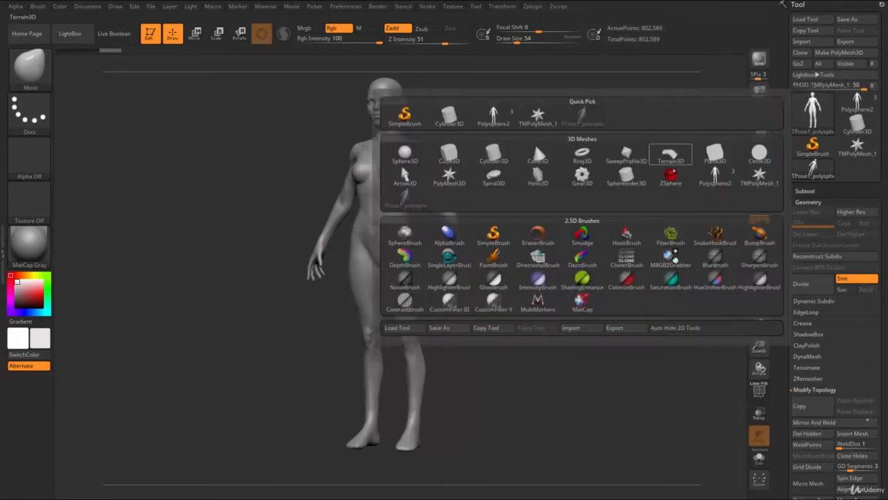
left_click(534, 142)
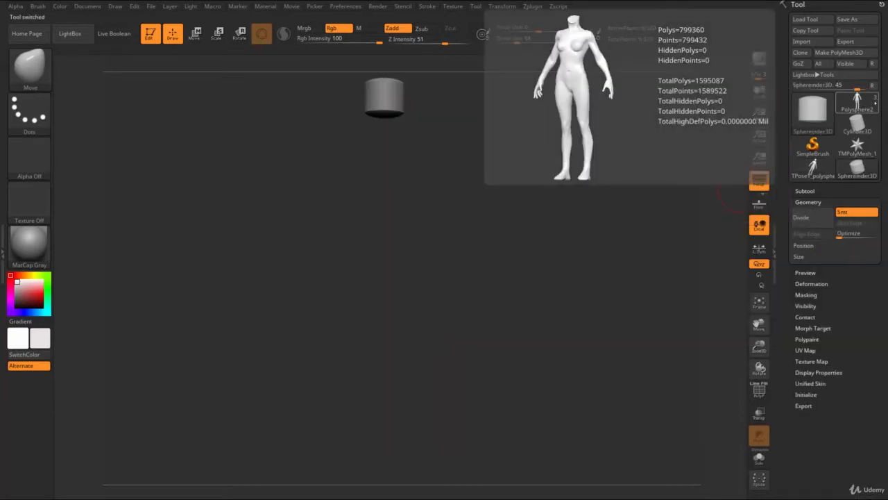
left_click(860, 108)
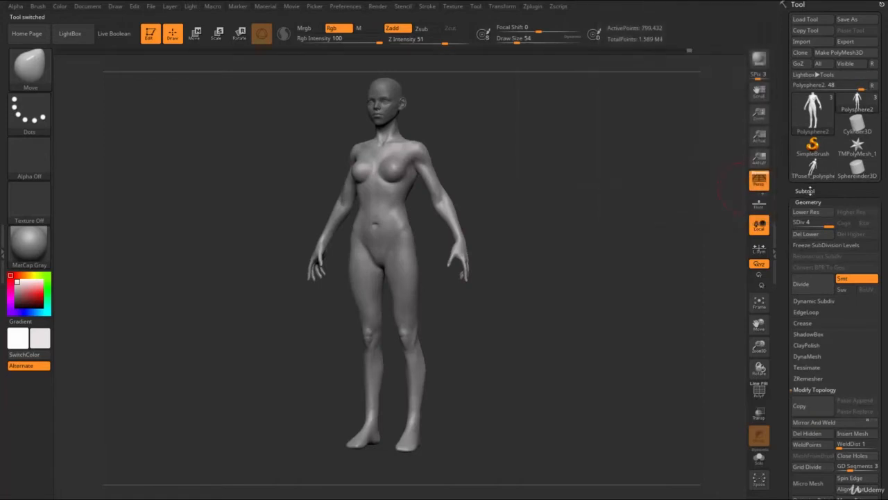
left_click(805, 191)
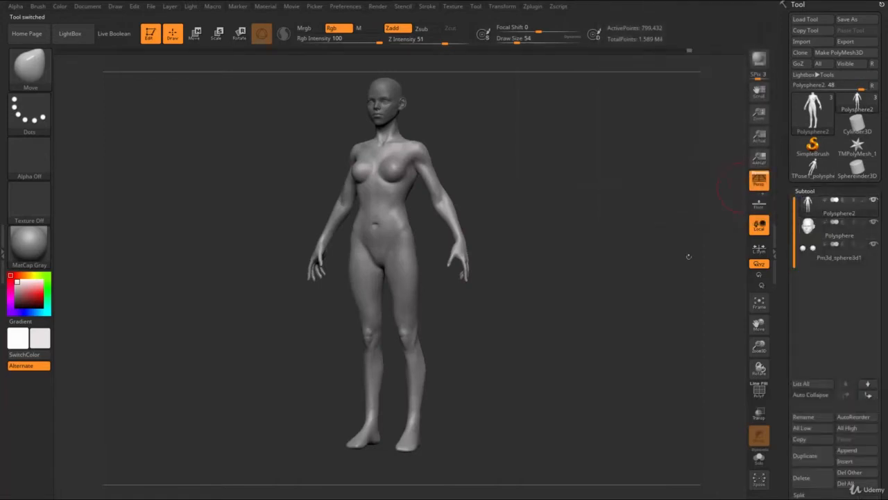
left_click_drag(594, 262, 557, 230)
Delete the lower subdivision levels of the Polysphere2 body mesh
scroll(805, 347, "down", 5)
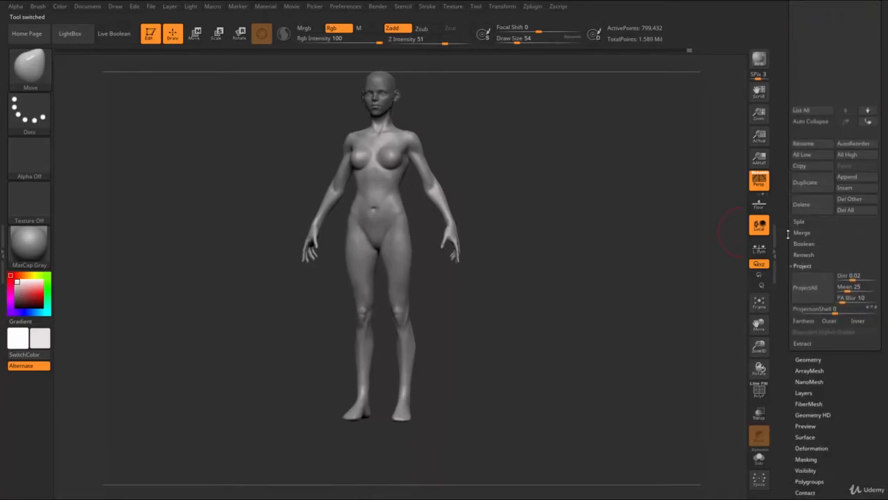
left_click(807, 353)
scroll(814, 236, "up", 3)
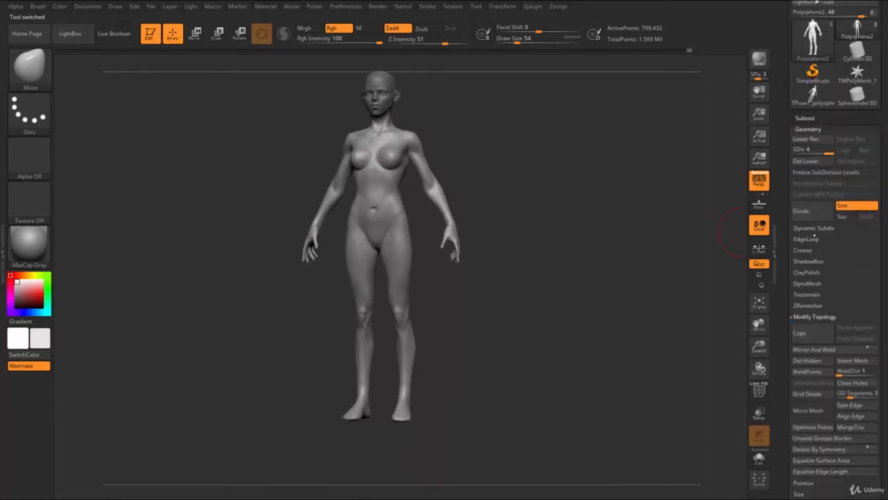
left_click(805, 161)
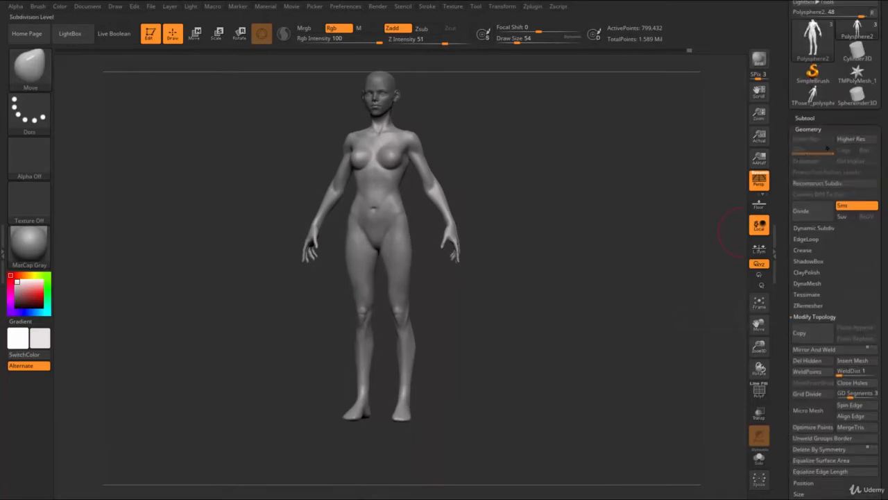
scroll(789, 150, "up", 3)
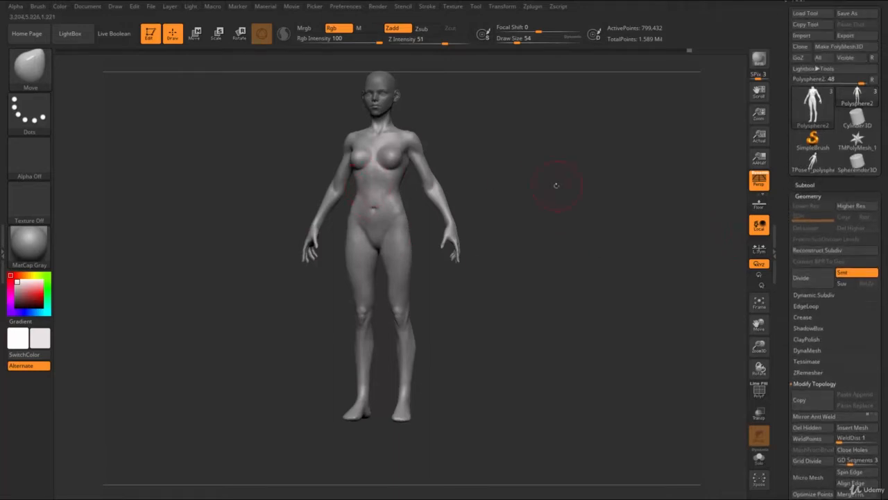
left_click_drag(557, 186, 580, 187)
left_click_drag(785, 184, 785, 199)
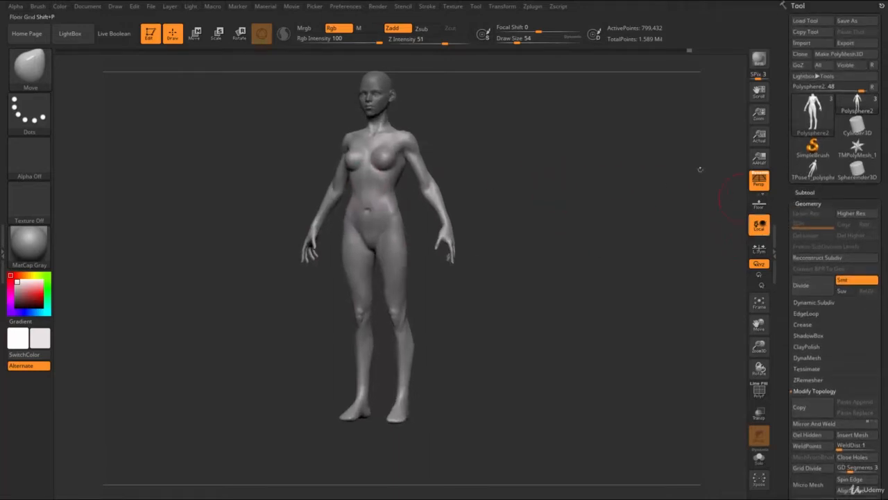
Create a TPoseMesh from the full-resolution figure with Transpose Master and show its subtool list
left_click(504, 8)
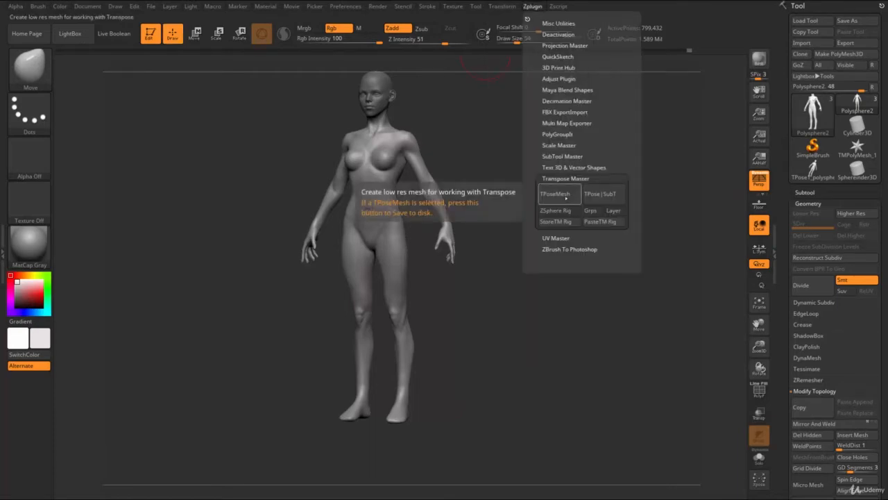
left_click(565, 198)
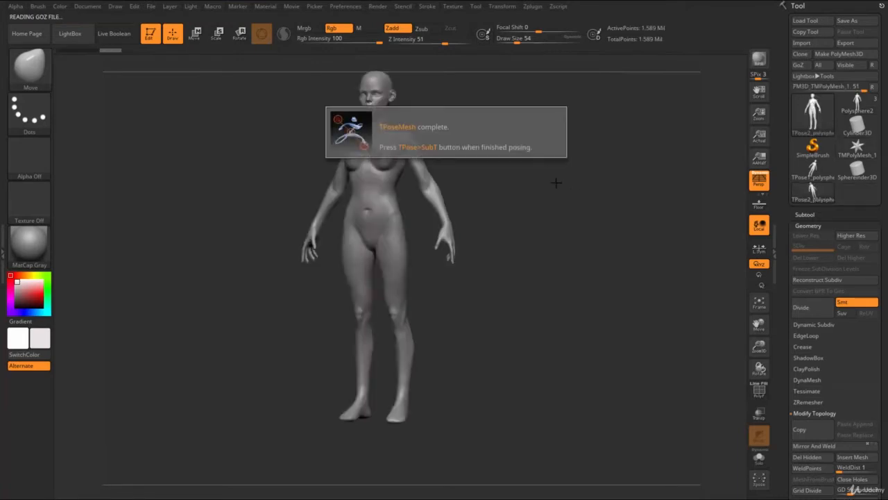
left_click_drag(559, 198, 540, 303)
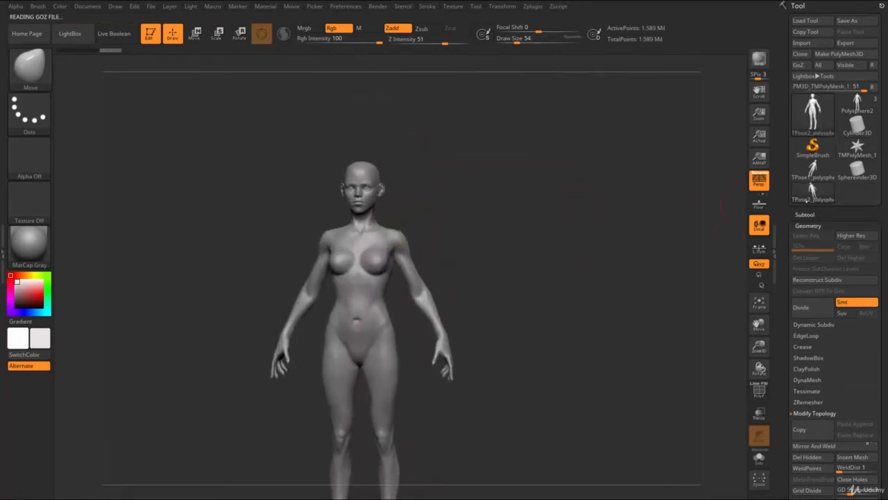
left_click(813, 194)
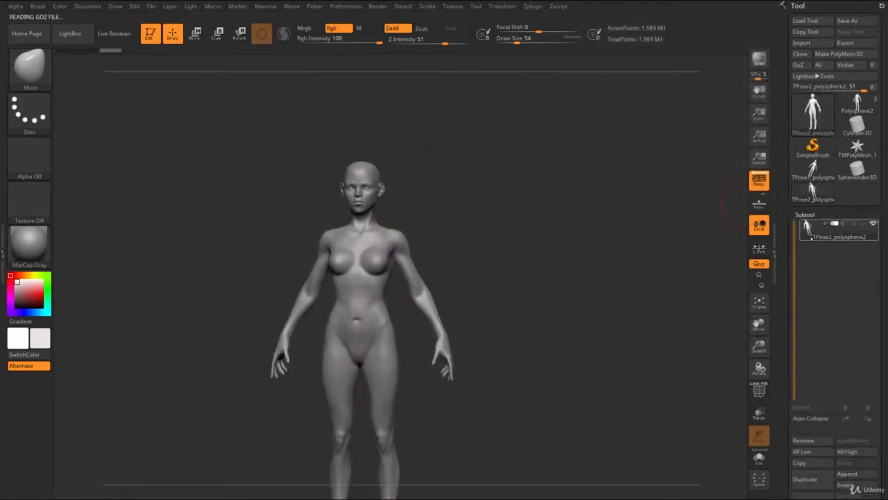
mouse_move(591, 300)
left_mouse_down()
mouse_move(525, 208)
mouse_move(559, 224)
mouse_move(568, 173)
mouse_move(578, 173)
mouse_move(572, 178)
mouse_move(588, 150)
mouse_move(587, 174)
mouse_move(574, 168)
mouse_move(528, 191)
mouse_move(546, 185)
left_mouse_up()
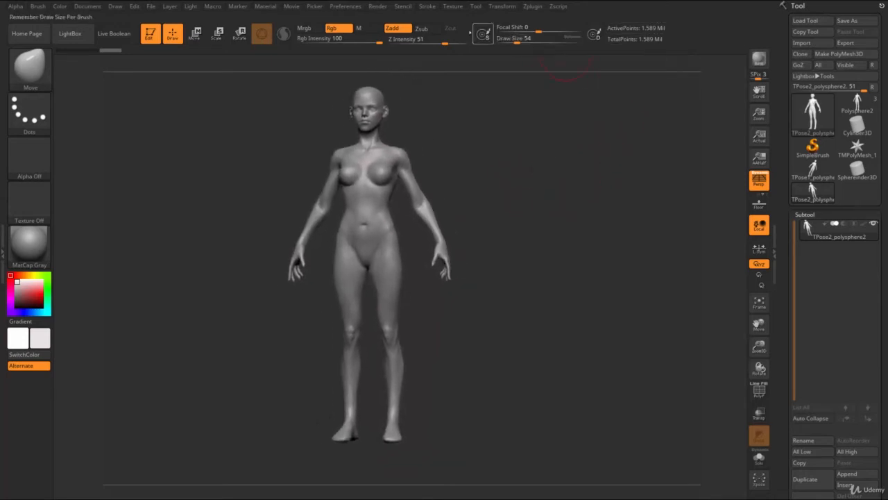
Decimate the combined figure mesh with the 250 k preset of Decimation Master
left_click(532, 7)
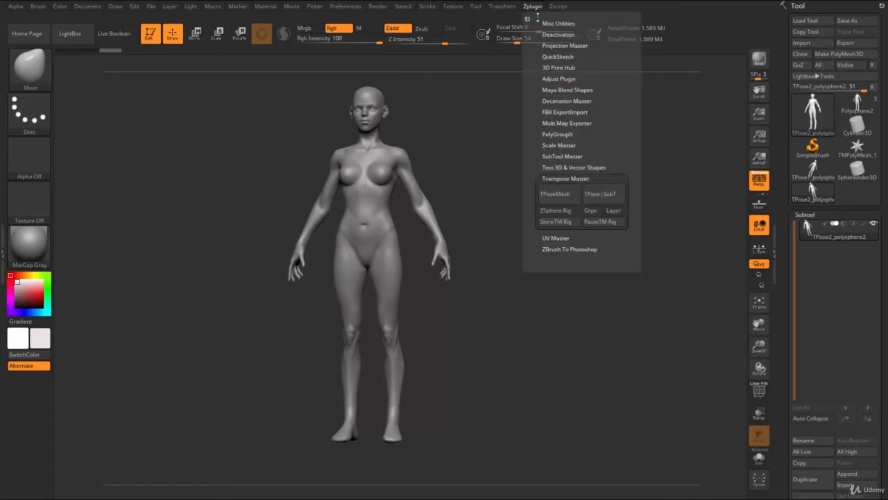
left_click(555, 100)
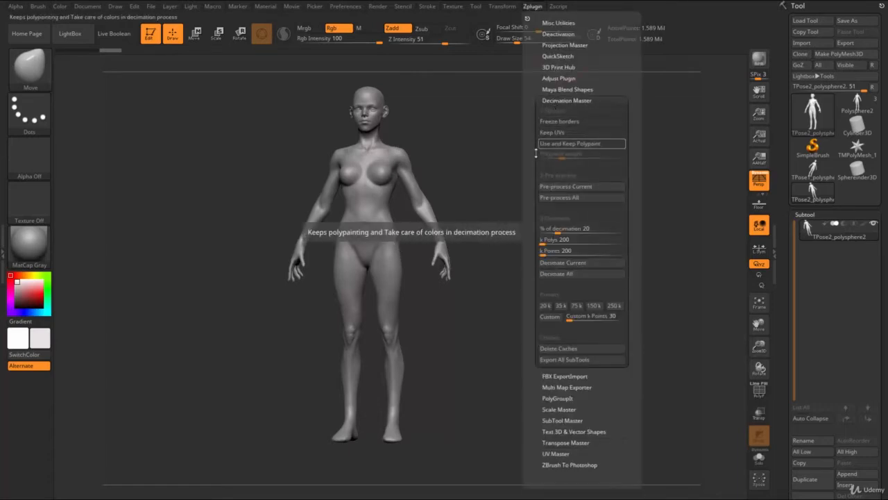
scroll(534, 148, "down", 3)
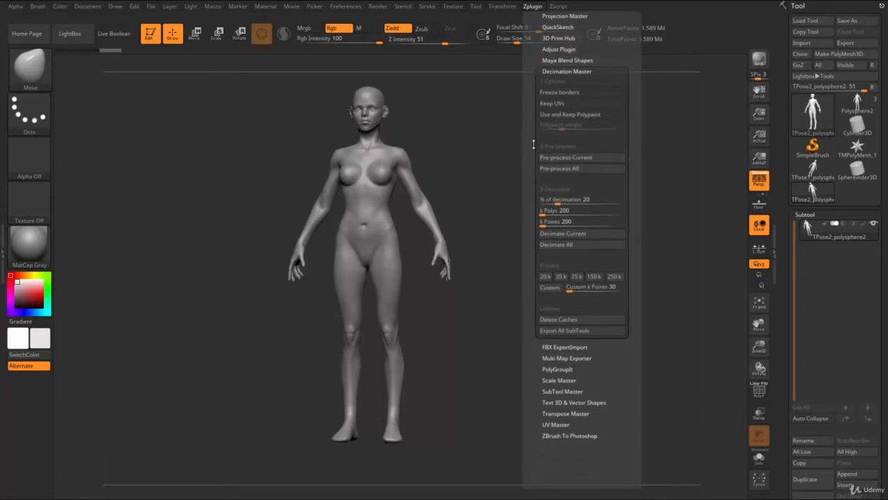
left_click_drag(534, 144, 535, 141)
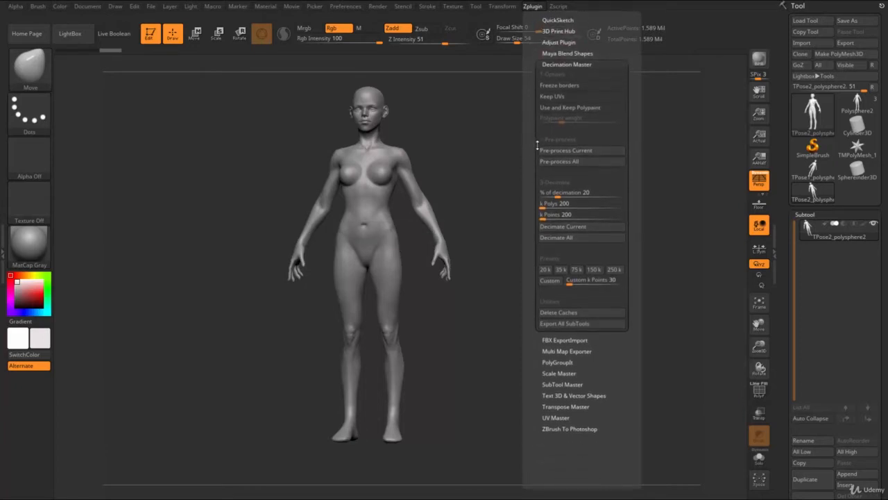
left_click(614, 269)
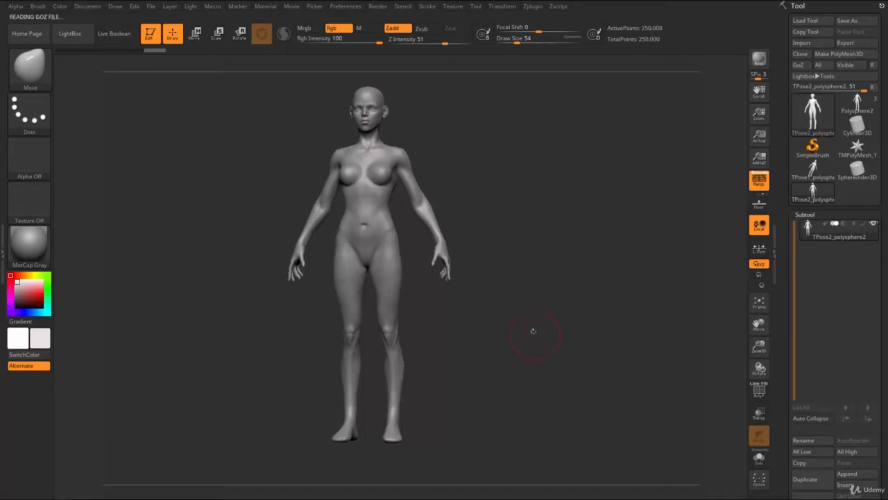
Inspect the decimated mesh's wireframe and active point count, leaving the polyframe display off
left_click_drag(525, 297, 580, 368)
key("shift+f")
left_click_drag(559, 315, 535, 244)
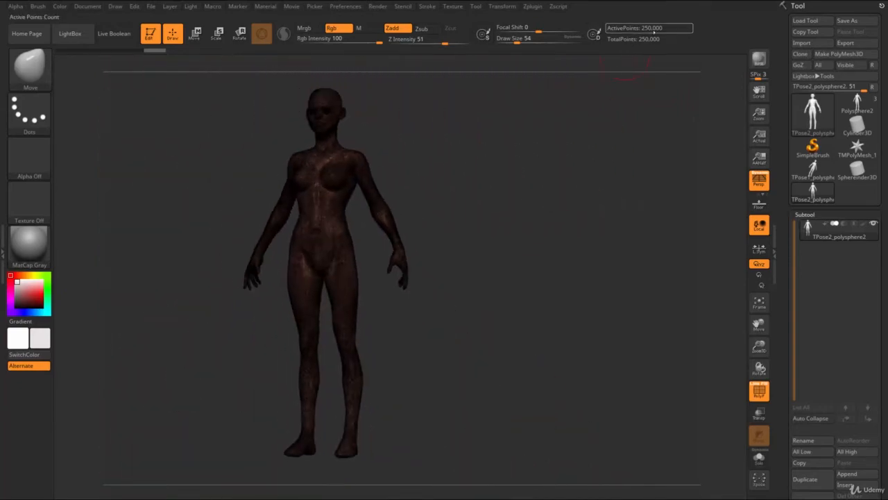
left_click_drag(514, 210, 578, 269, "alt")
key("shift+f")
mouse_move(577, 269)
left_mouse_down("alt")
mouse_move(591, 243)
mouse_move(541, 241)
mouse_move(581, 254)
left_mouse_up("alt")
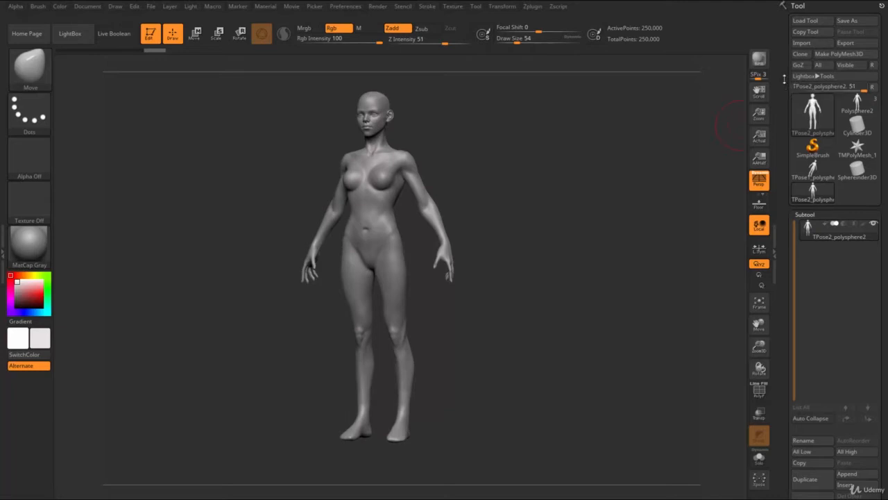
Export the decimated mesh in OBJ format to the CharacterModeling folder as bodyForRetopo
left_click(845, 42)
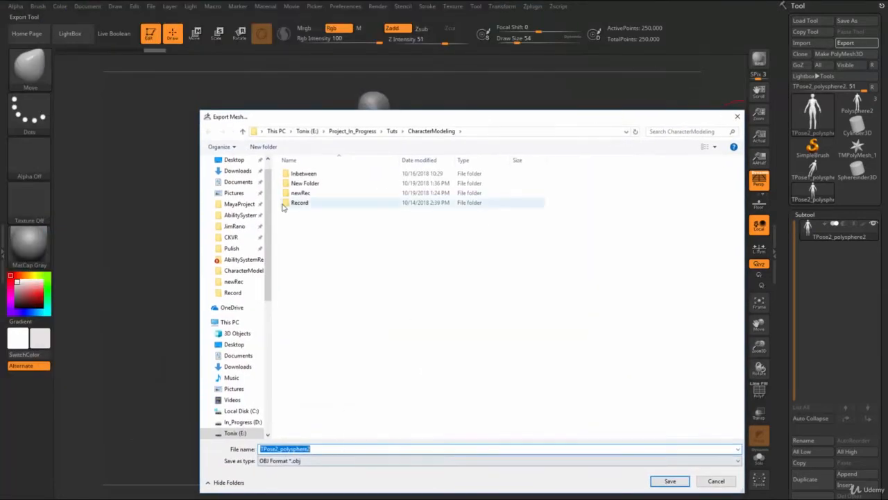
type("bodyF")
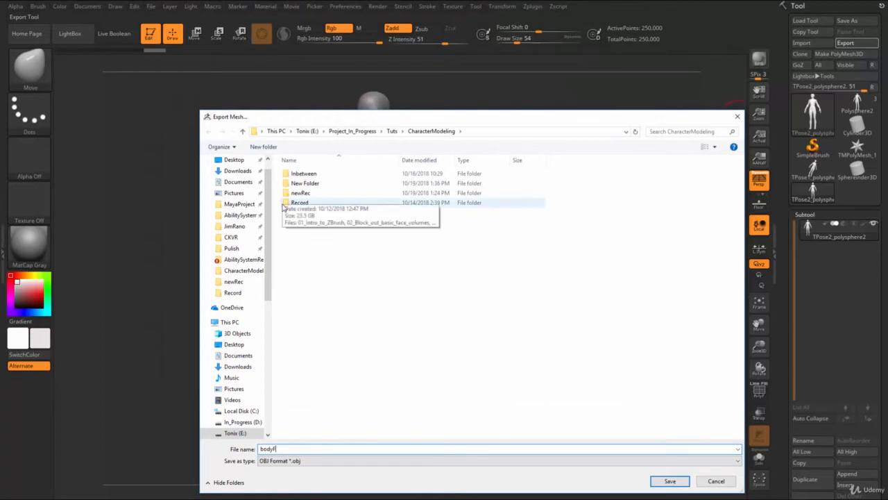
type("orRetopo")
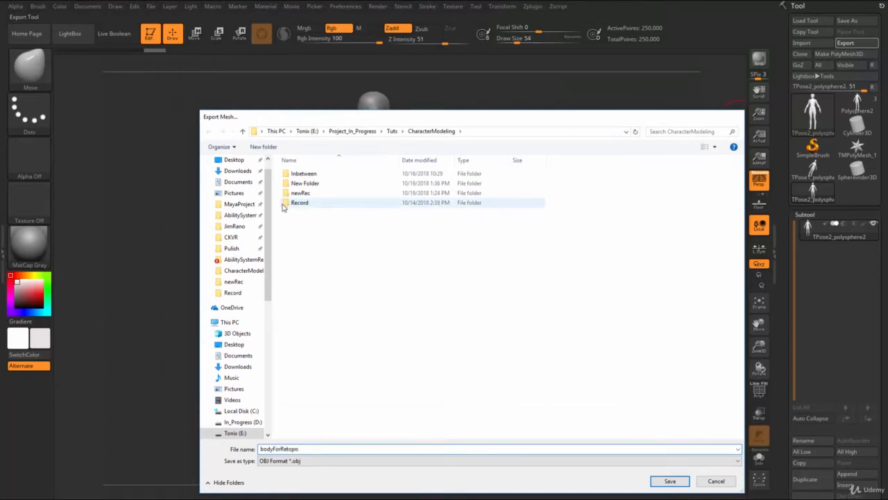
key("Return")
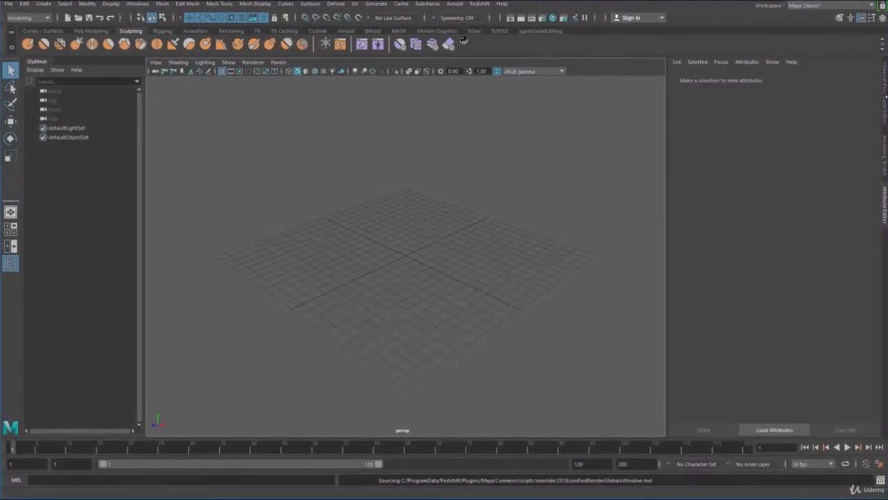
Switch to Maya and view the empty scene grid from several angles and distances
left_click_drag(576, 319, 470, 244, "alt")
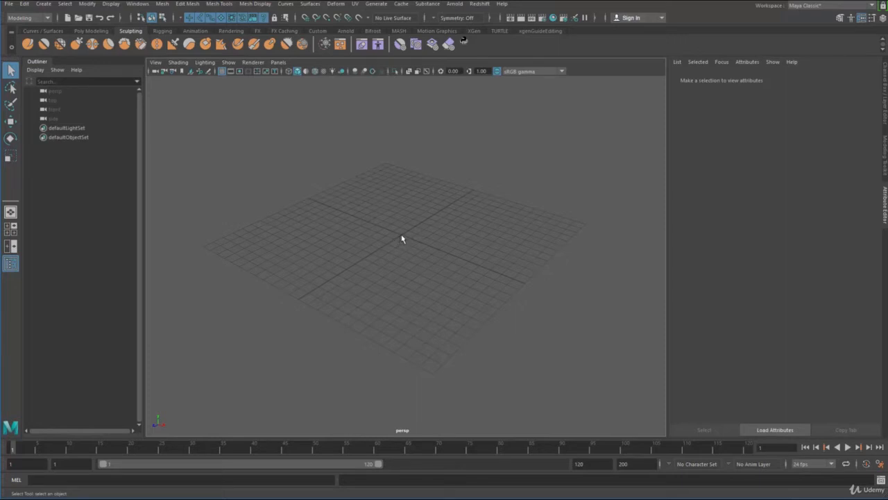
left_click_drag(405, 233, 414, 180, "alt")
left_click_drag(388, 265, 438, 223, "alt")
right_click_drag(437, 222, 670, 286, "alt")
right_click_drag(543, 303, 294, 238, "alt")
left_click_drag(488, 305, 409, 281, "alt")
left_click_drag(357, 250, 340, 216, "alt")
Cycle through the Select, Move, Rotate and Scale tools, leaving the Scale tool active
left_click(11, 121)
left_click(10, 103)
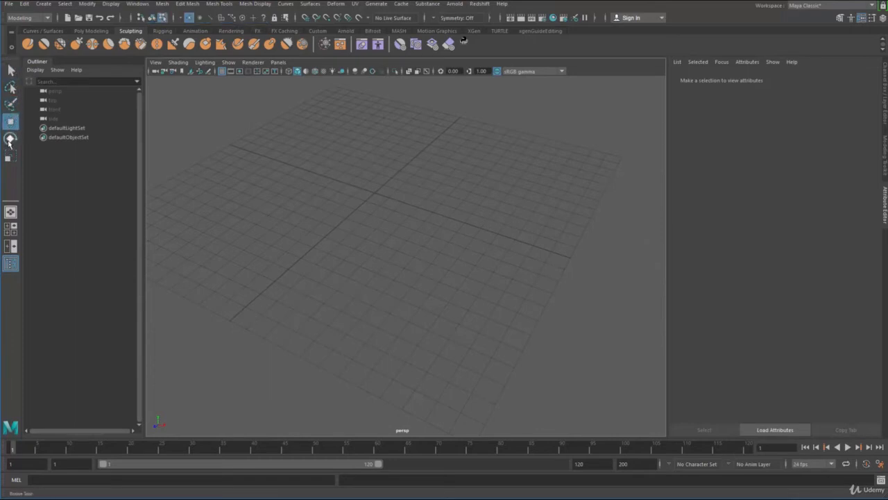
key("q")
key("e")
key("r")
key("e")
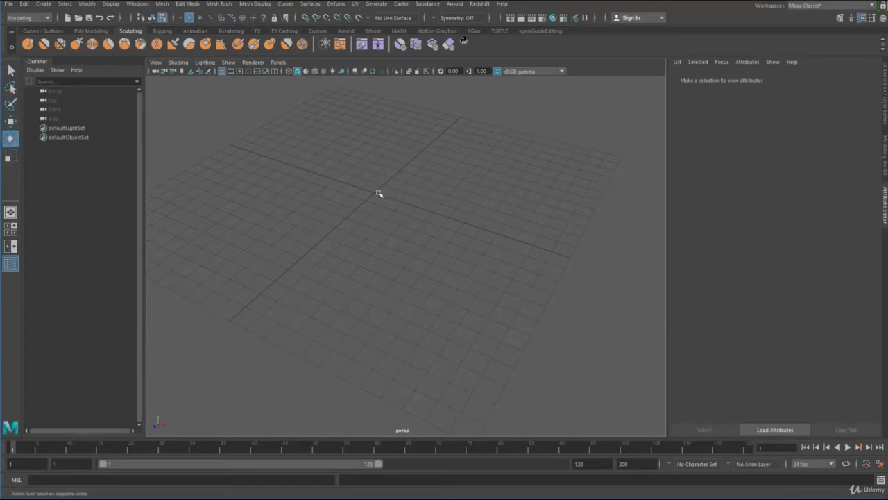
key("q")
key("e")
key("q")
key("w")
key("r")
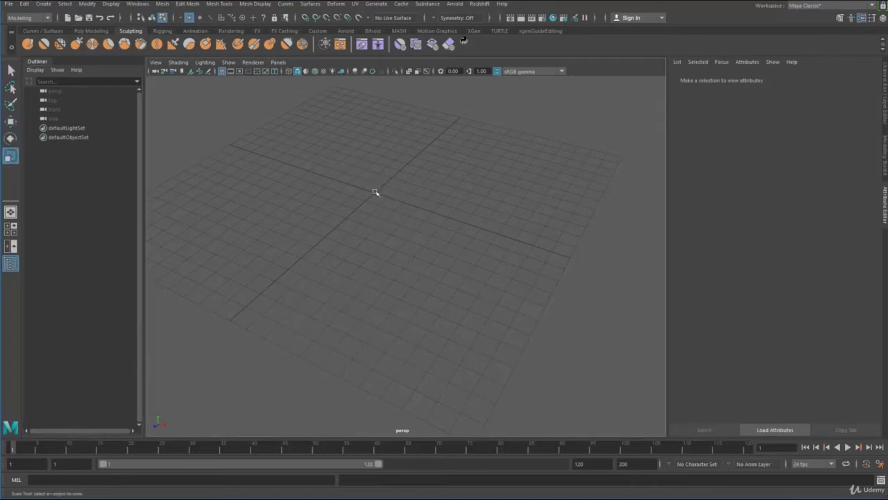
key("q")
key("r")
key("e")
key("w")
key("q")
key("r")
Import bodyForRetopo.OBJ from the CharacterModeling folder into the scene
left_click(9, 4)
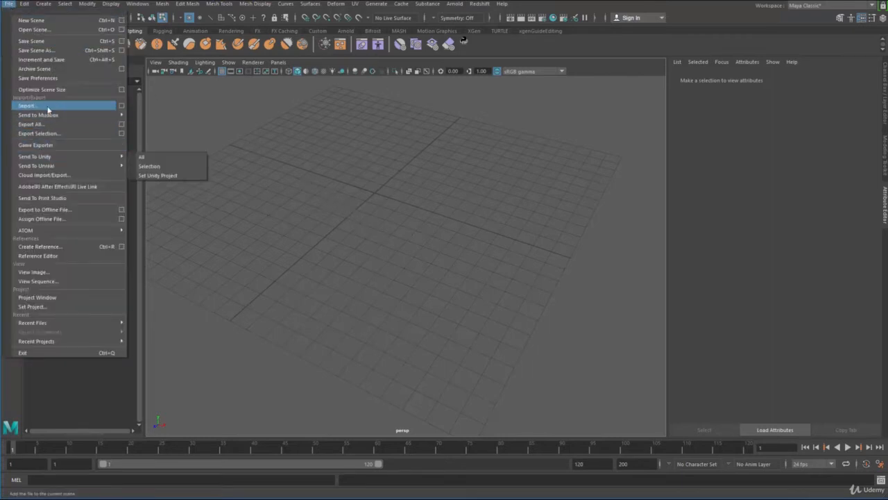
left_click(87, 107)
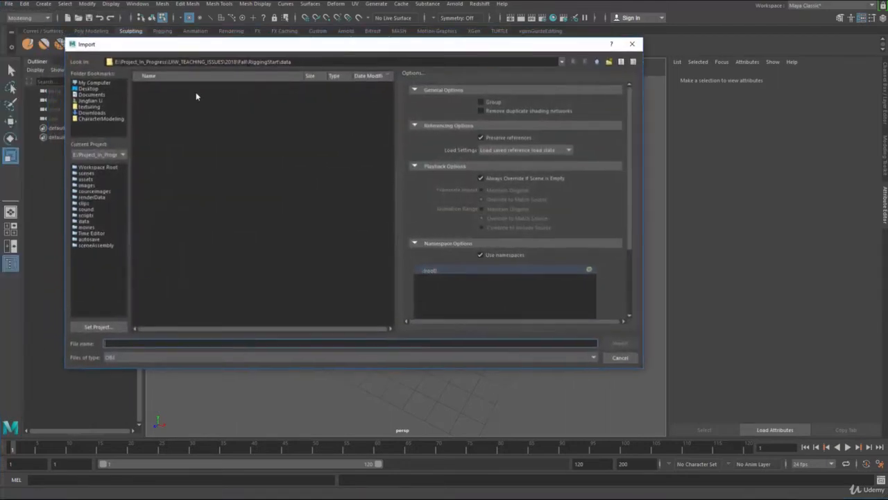
left_click(93, 120)
left_click(172, 86)
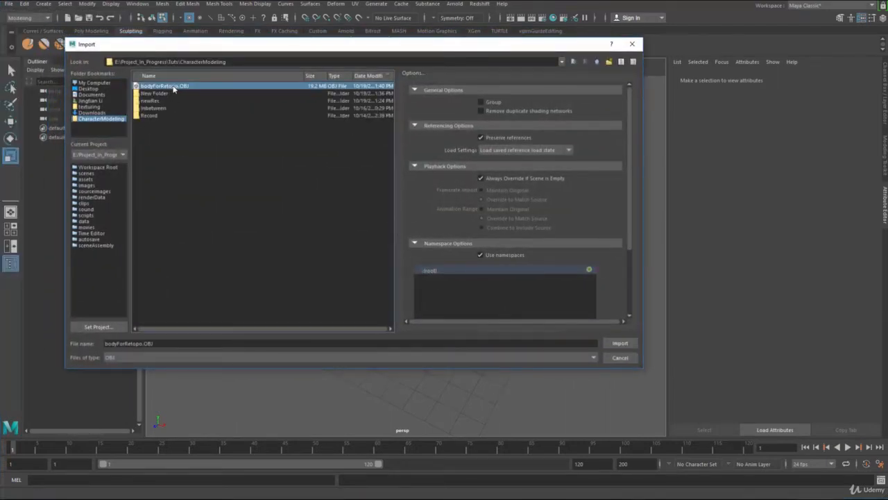
double_click(174, 86)
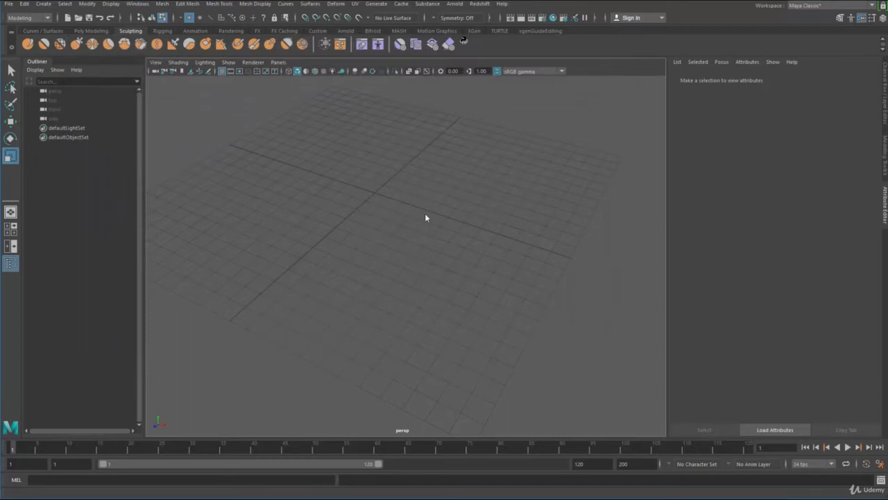
Examine the imported figure from several angles, both as a whole and close up
right_click_drag(437, 252, 464, 270, "alt")
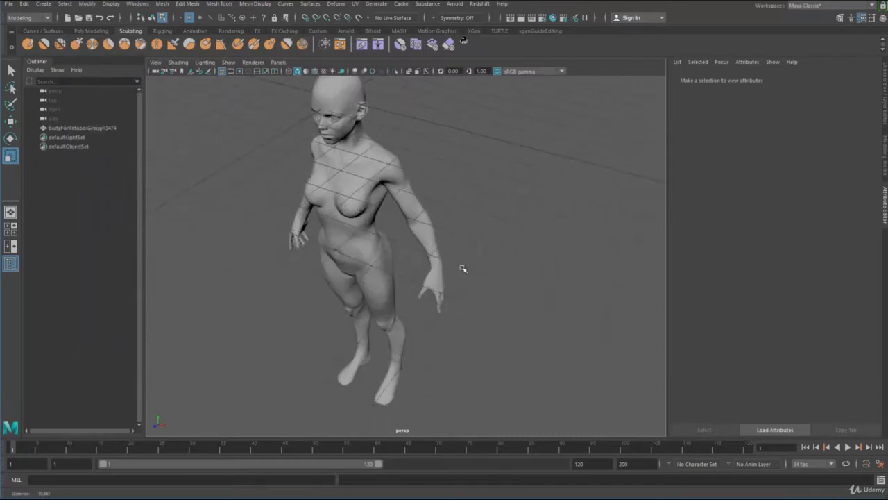
left_click_drag(465, 270, 397, 246, "alt")
right_click_drag(397, 247, 307, 174, "alt")
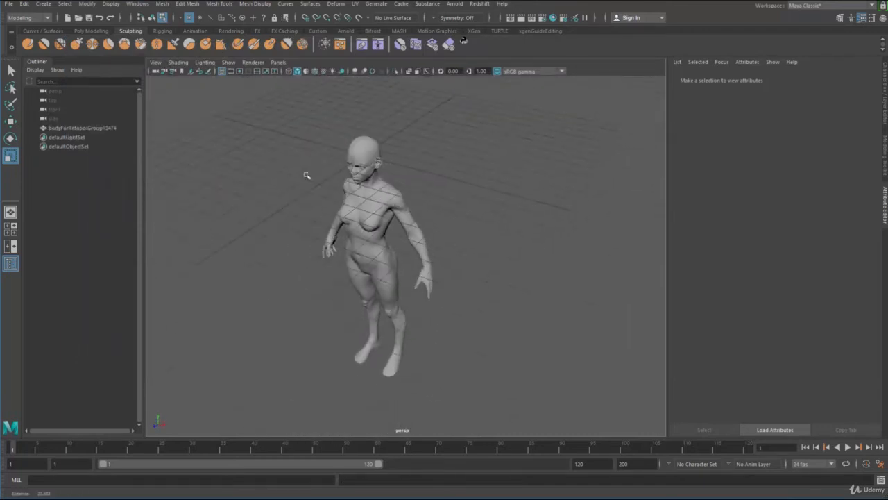
left_click_drag(307, 175, 341, 180, "alt")
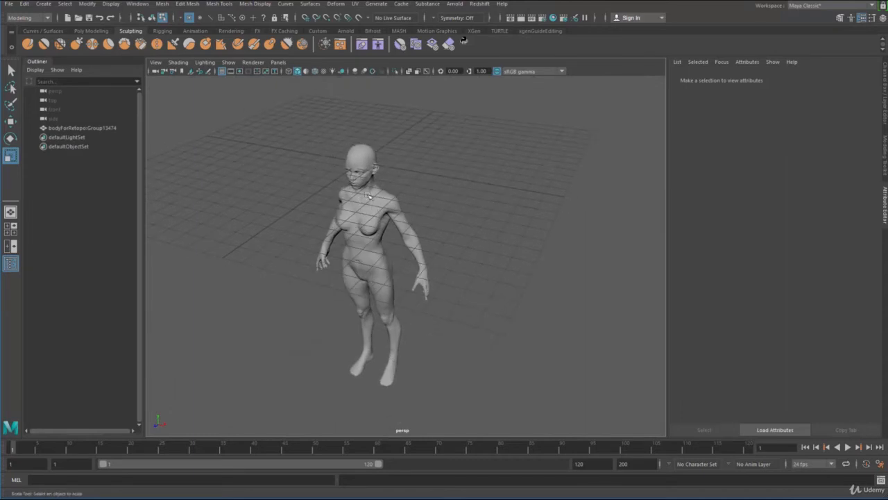
left_click_drag(379, 207, 362, 297, "alt")
scroll(314, 177, "up", 4)
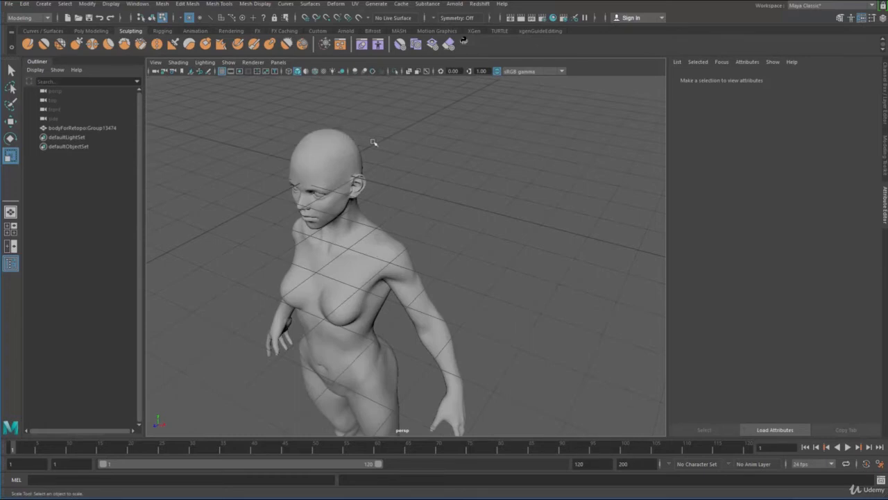
scroll(373, 142, "down", 5)
left_click_drag(374, 142, 407, 246, "alt")
Select the body mesh with a selection box and clear the selection again
left_click_drag(316, 185, 495, 367)
right_click_drag(406, 275, 603, 373, "alt")
left_click_drag(410, 316, 434, 300, "alt")
right_click_drag(450, 237, 454, 238)
left_click_drag(495, 201, 316, 345)
left_click(337, 190)
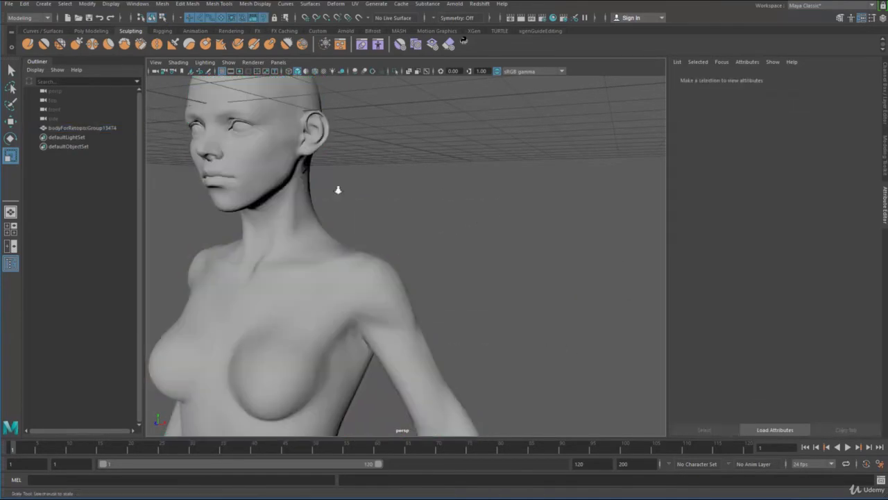
right_click_drag(555, 257, 436, 204, "alt")
middle_click_drag(451, 206, 457, 175, "alt")
left_click_drag(511, 127, 242, 323)
left_click(497, 119)
Select the body mesh and cycle through its Move, Rotate and Scale manipulators, ending on Scale
left_click_drag(526, 103, 245, 285)
left_click_drag(300, 249, 325, 297, "alt")
right_click_drag(346, 292, 533, 334, "alt")
middle_click_drag(438, 156, 468, 239, "alt")
key("w")
key("e")
key("r")
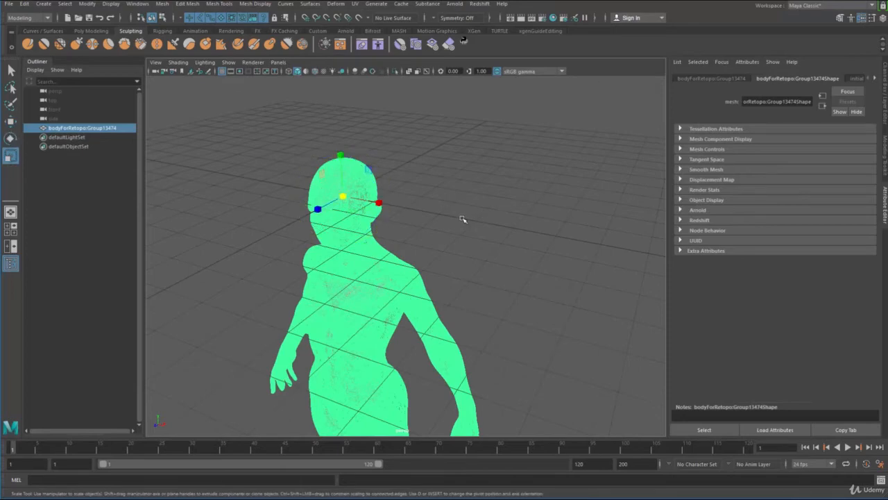
key("e")
key("q")
key("r")
key("e")
key("r")
key("e")
key("r")
key("e")
key("r")
Reselect the body mesh and examine its highlighted wireframe around the head and shoulders
right_click_drag(473, 243, 388, 240, "alt")
left_click_drag(389, 239, 394, 216, "alt")
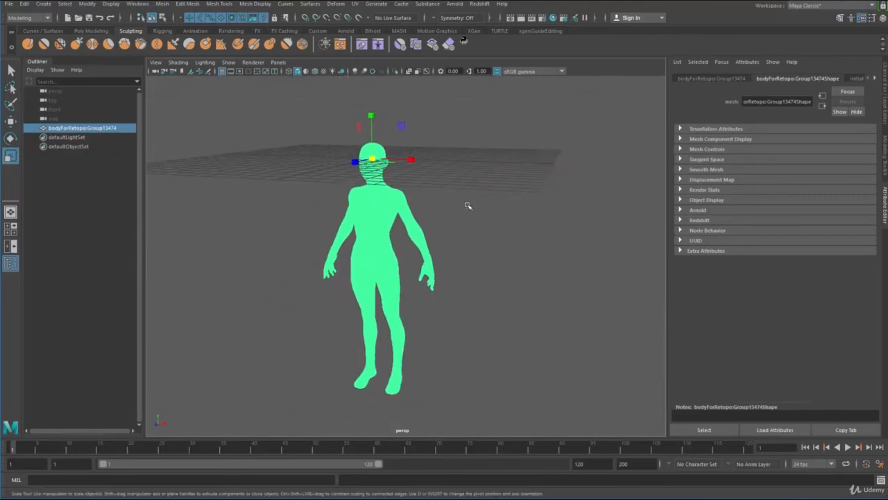
left_click(477, 183)
left_click_drag(482, 174, 338, 261)
right_click_drag(437, 306, 551, 351, "alt")
middle_click_drag(480, 262, 537, 335, "alt")
right_click_drag(447, 260, 502, 277, "alt")
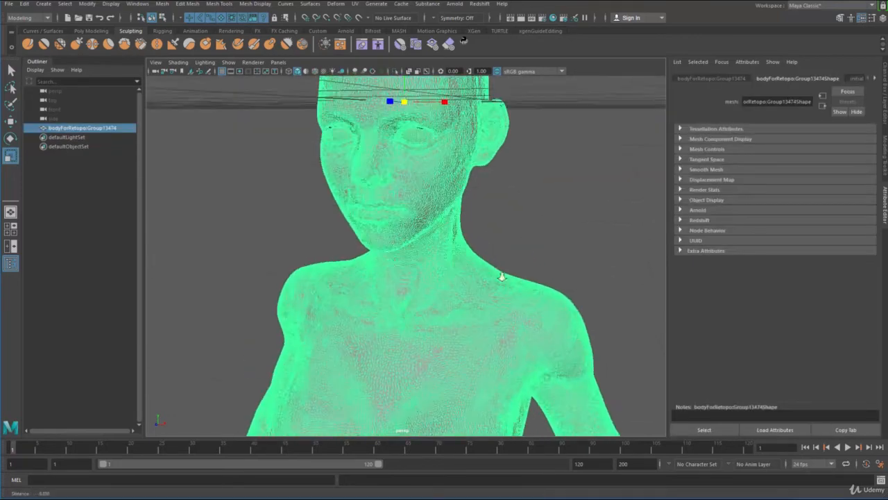
middle_click_drag(502, 277, 505, 329, "alt")
middle_click_drag(467, 223, 434, 316, "alt")
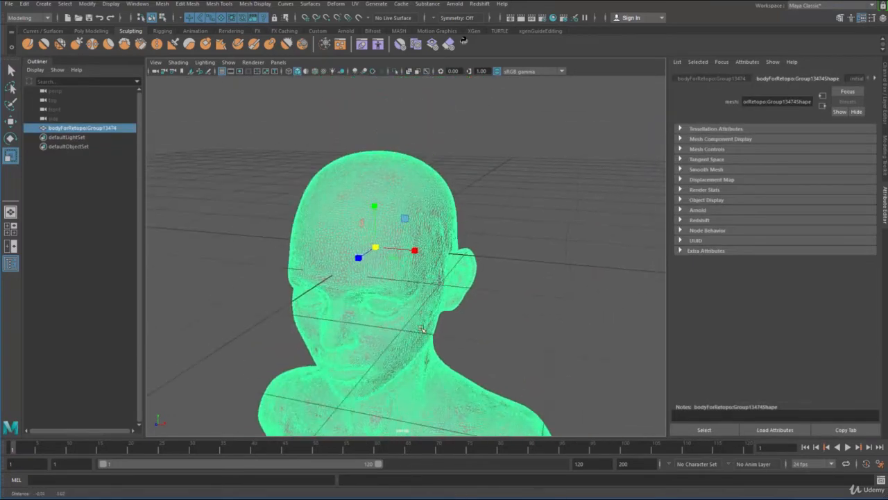
Select a single face on the side of the head in face mode and return to object mode
right_click_drag(399, 180, 471, 149)
left_click(400, 182)
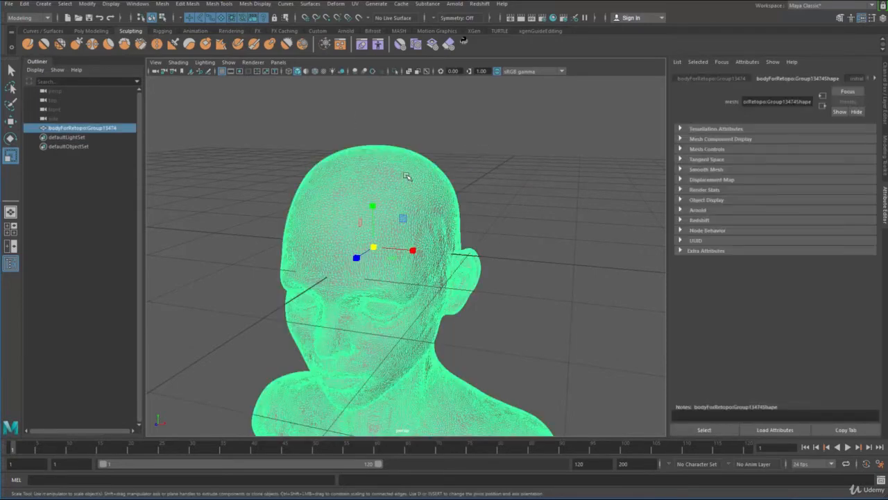
right_click_drag(400, 174, 379, 204)
scroll(379, 203, "up", 5)
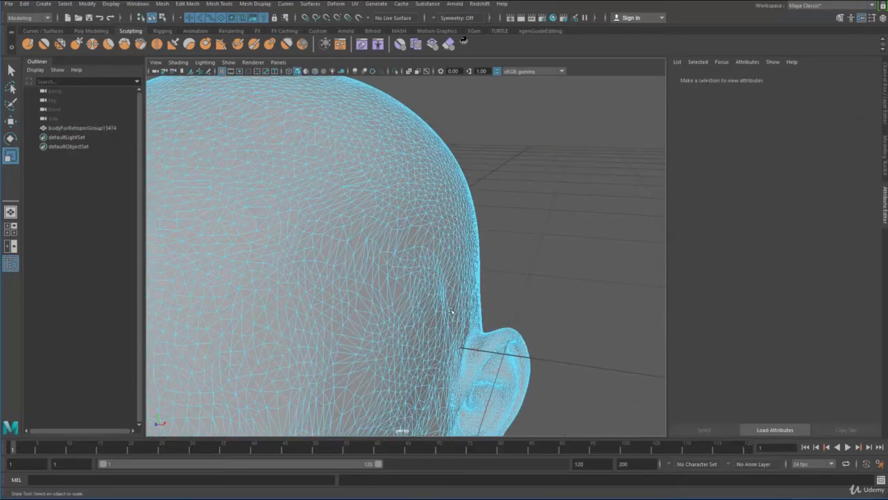
left_click(382, 238)
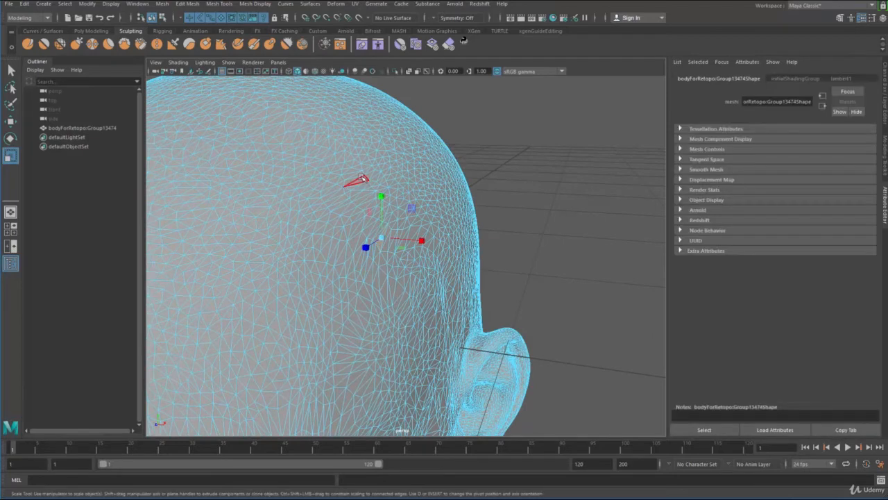
scroll(328, 234, "down", 4)
right_click_drag(354, 213, 445, 146)
Select and frame the body mesh, view the upper body, and leave the mesh deselected
left_click_drag(526, 111, 362, 226)
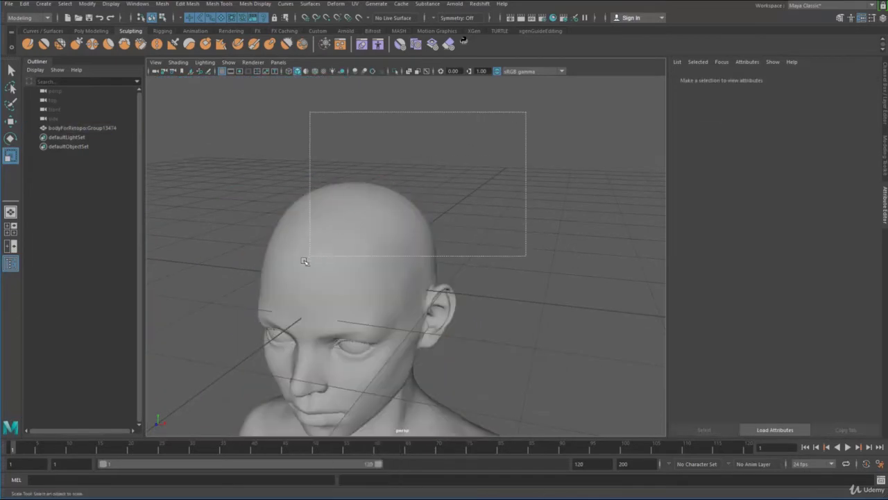
left_click(307, 258)
key("f")
scroll(491, 215, "up", 4)
scroll(490, 214, "up", 2)
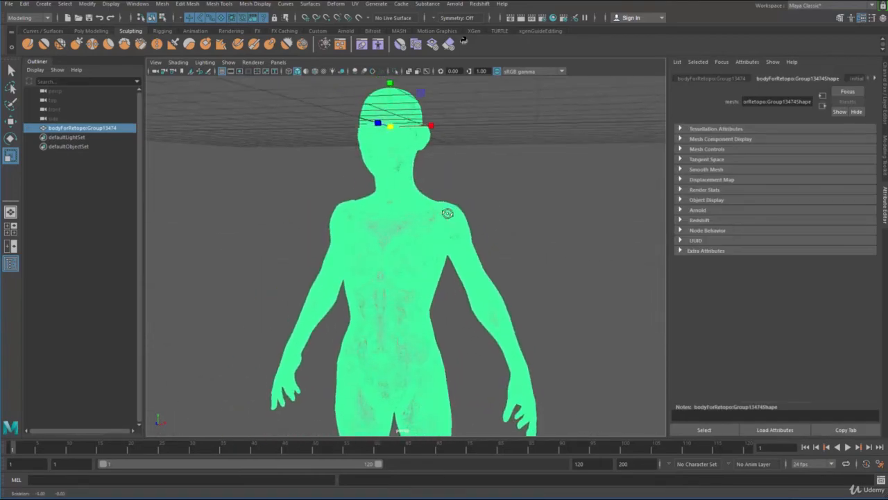
left_click_drag(452, 212, 482, 214, "alt")
left_click(478, 147)
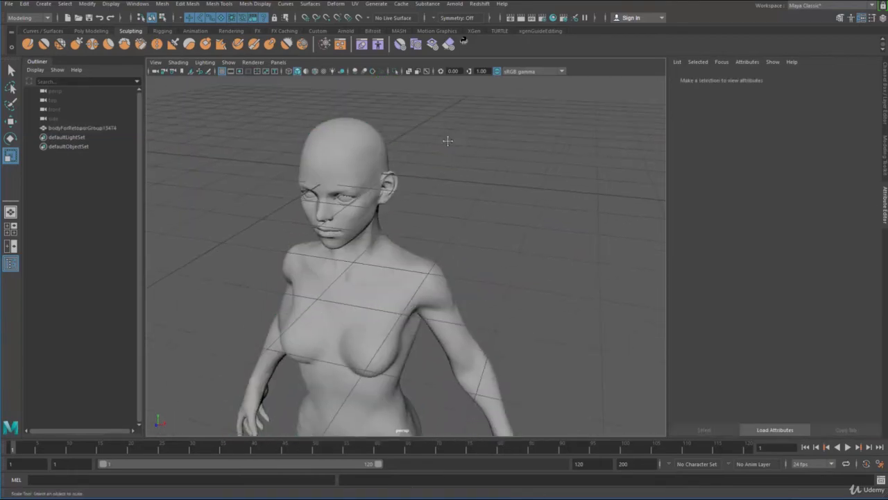
mouse_move(352, 128)
middle_mouse_down("alt")
mouse_move(291, 164)
mouse_move(328, 156)
middle_mouse_up("alt")
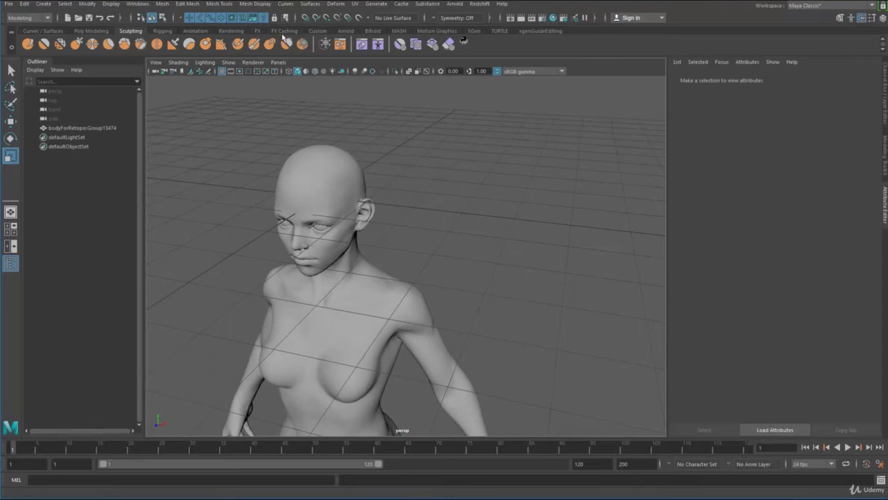
Create a polygon cube and move it out beside the figure's head
left_click(91, 31)
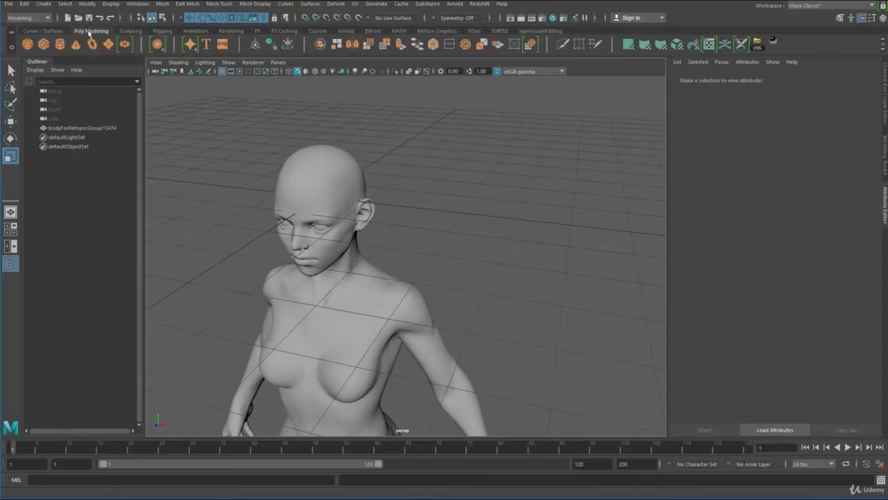
left_click(44, 46)
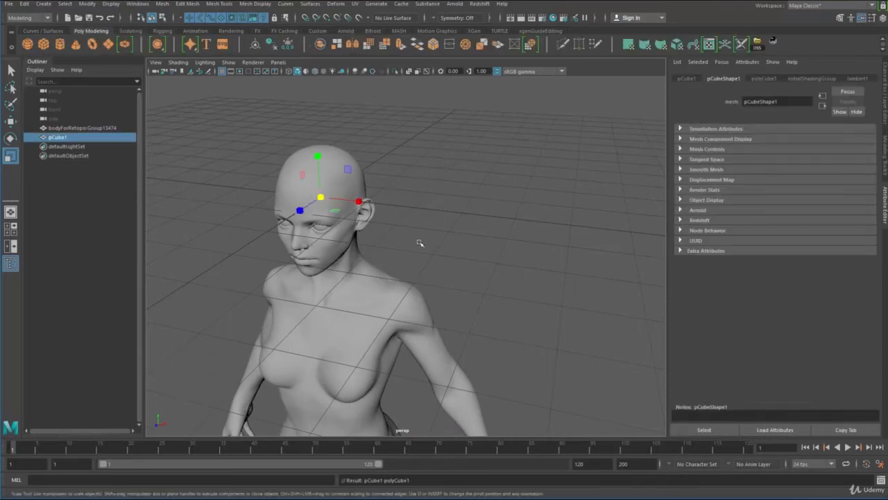
left_click_drag(416, 242, 543, 241, "alt")
key("w")
left_click(524, 286)
left_click_drag(522, 285, 485, 264, "alt")
Select the body mesh and toggle Isolate Select repeatedly, leaving the isolation off
left_click_drag(406, 153, 292, 211)
key("ctrl+1")
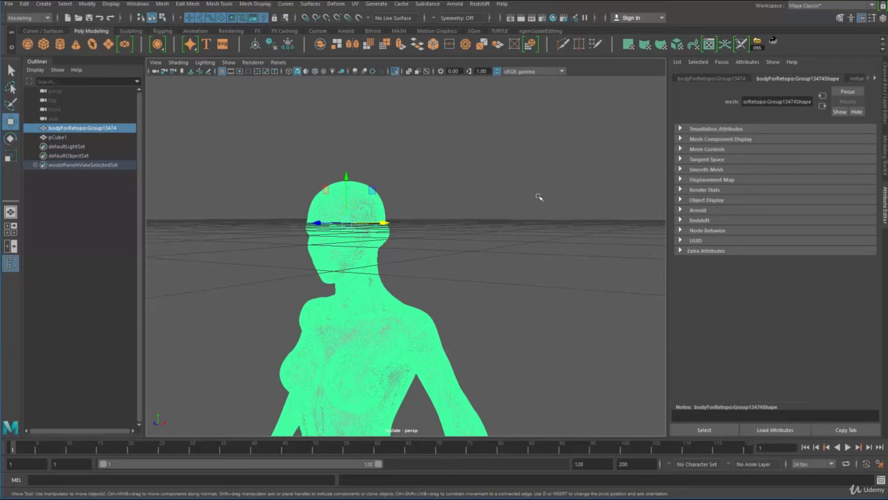
key("ctrl+1")
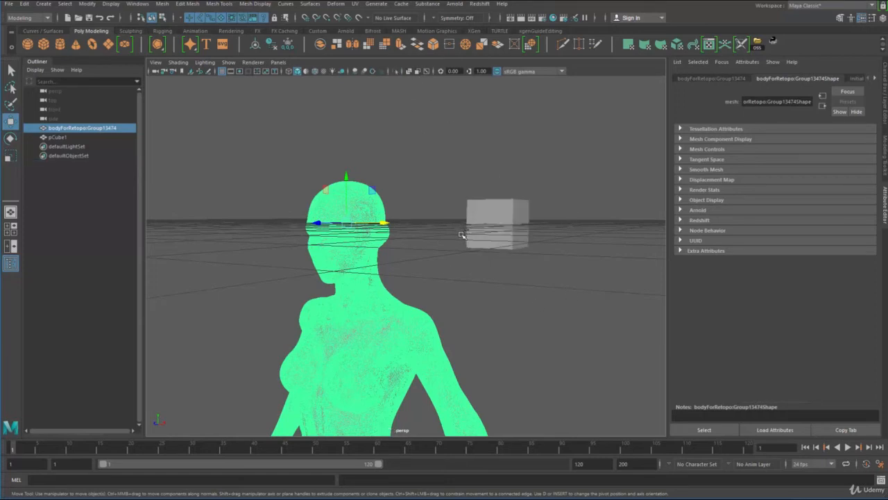
left_click(395, 72)
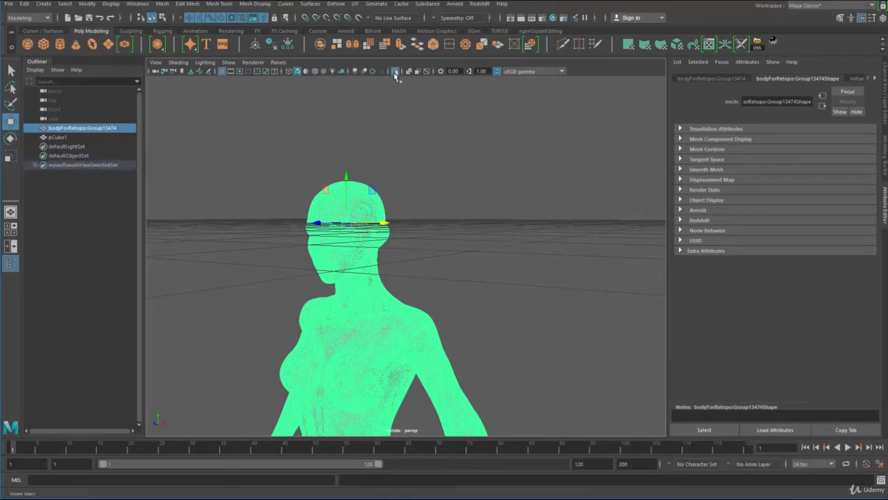
left_click(396, 72)
left_click(395, 72)
left_click(396, 72)
left_click(396, 72)
left_click(395, 72)
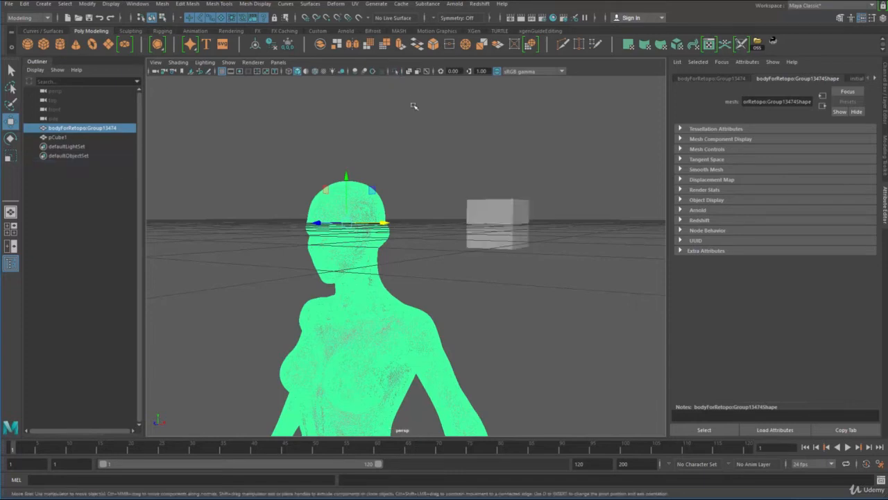
Delete the cube beside the head, then frame the body mesh and leave it deselected
mouse_move(450, 163)
left_mouse_down()
mouse_move(570, 293)
mouse_move(578, 318)
left_mouse_up()
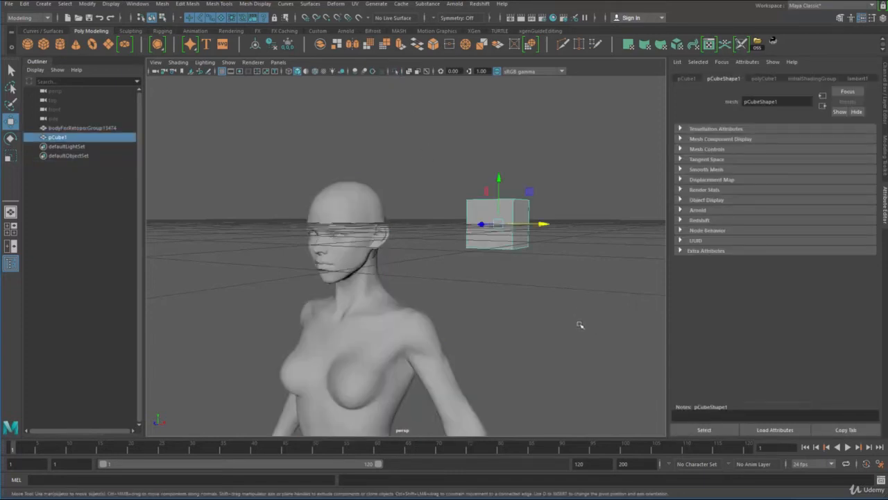
key("Delete")
left_click_drag(464, 154, 251, 309)
key("f")
left_click_drag(351, 153, 388, 199, "alt")
middle_click_drag(389, 199, 384, 281, "alt")
right_click_drag(384, 281, 439, 248, "alt")
left_click_drag(439, 248, 478, 272, "alt")
left_click(532, 119)
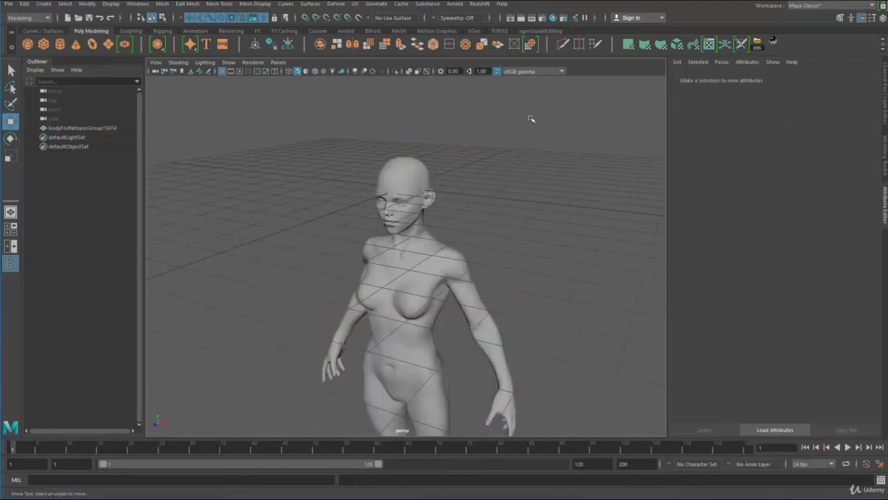
Select the body mesh and make it a live surface
left_click_drag(531, 119, 326, 278)
key("f")
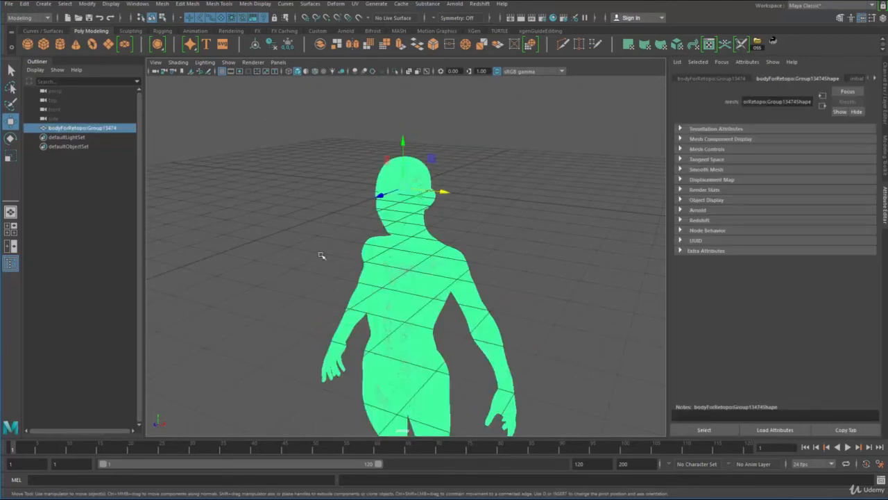
left_click(358, 18)
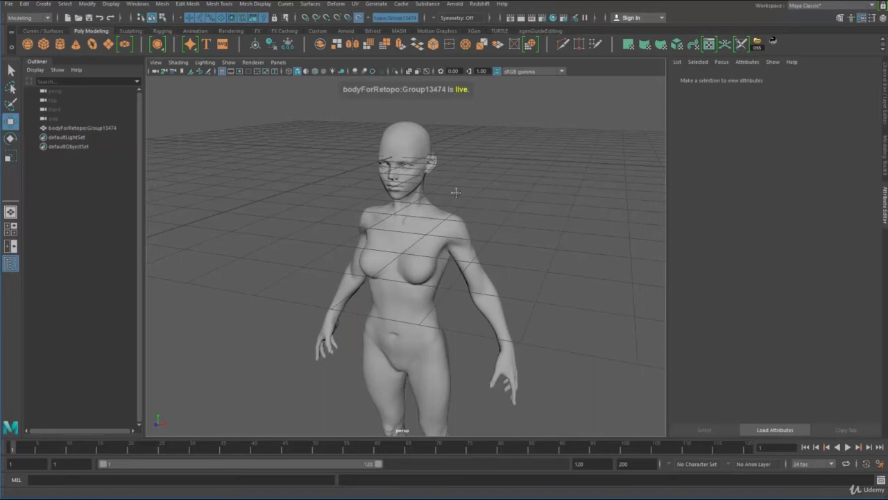
Show the Modeling Toolkit in a narrower column and activate Quad Draw
scroll(446, 228, "up", 5)
middle_click_drag(456, 192, 480, 283, "alt")
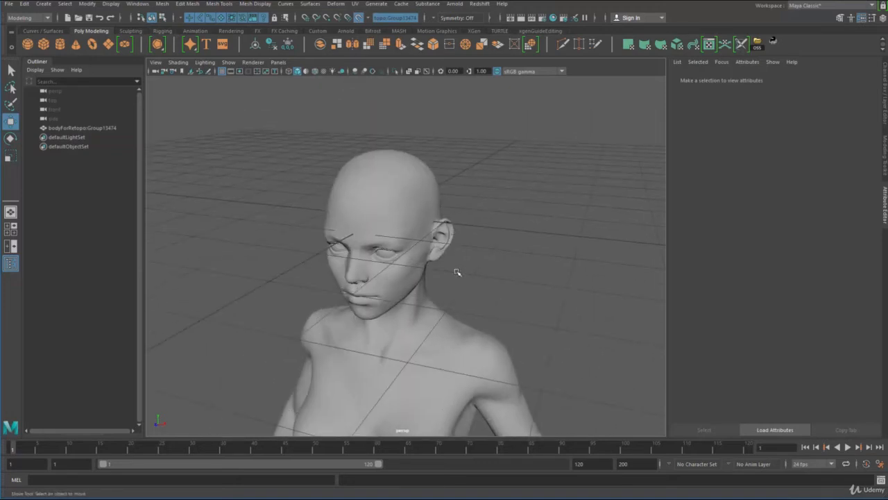
left_click_drag(456, 272, 486, 215, "alt")
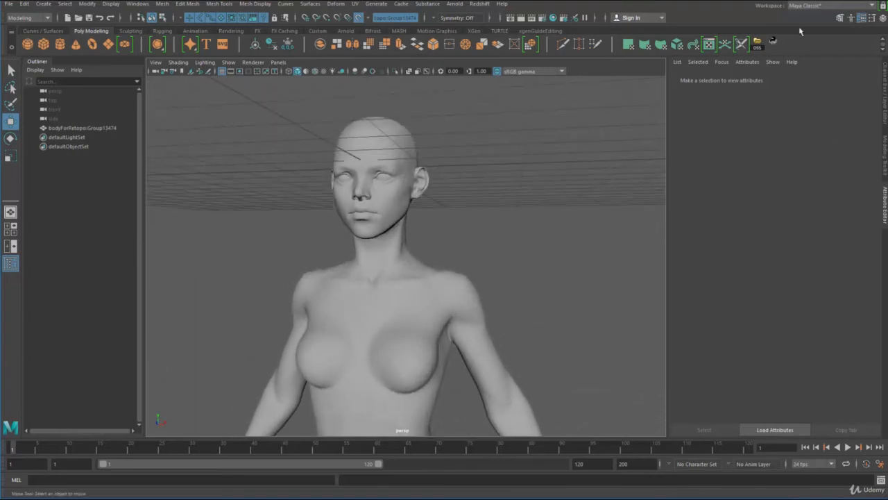
scroll(521, 156, "up", 3)
middle_click_drag(530, 178, 549, 274, "alt")
scroll(524, 208, "up", 2)
left_click(841, 18)
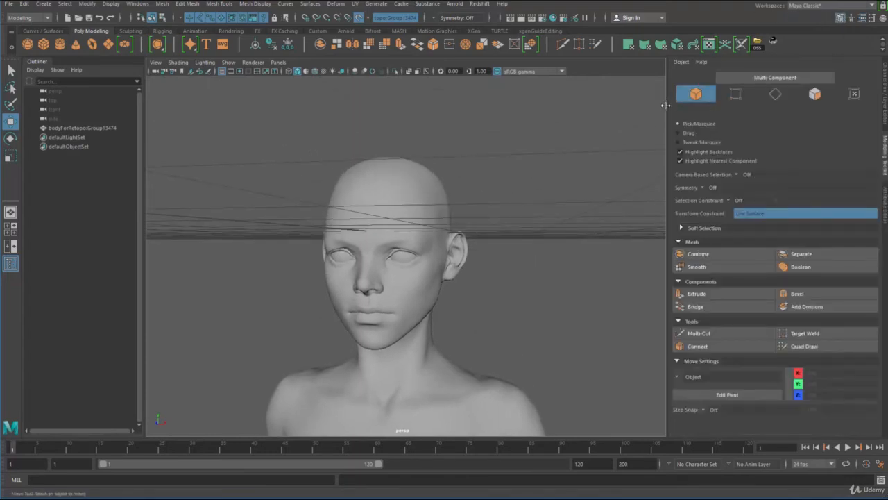
left_click_drag(664, 105, 740, 105)
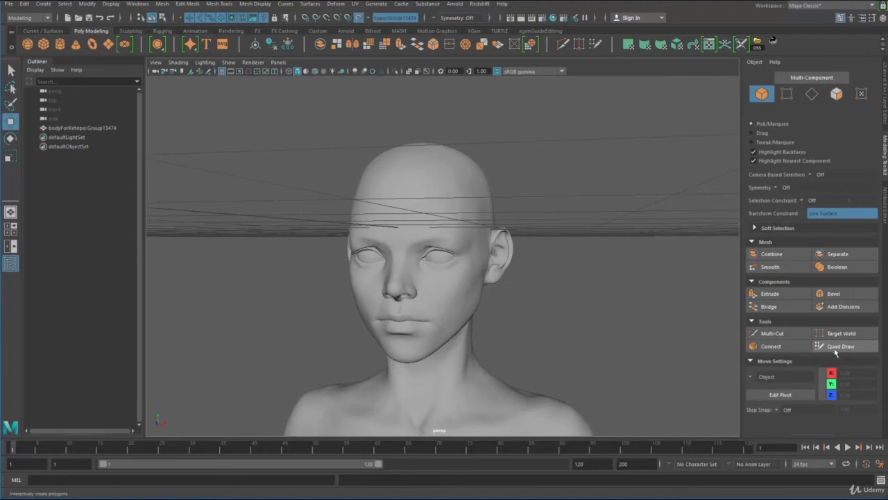
left_click(839, 346)
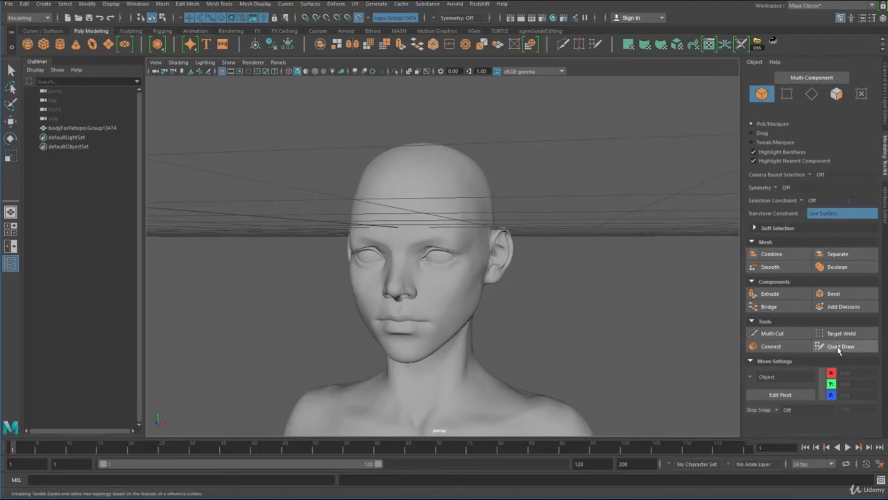
Set the modeling symmetry to Object X
right_click_drag(514, 104, 603, 193, "alt")
middle_click_drag(491, 187, 494, 207, "alt")
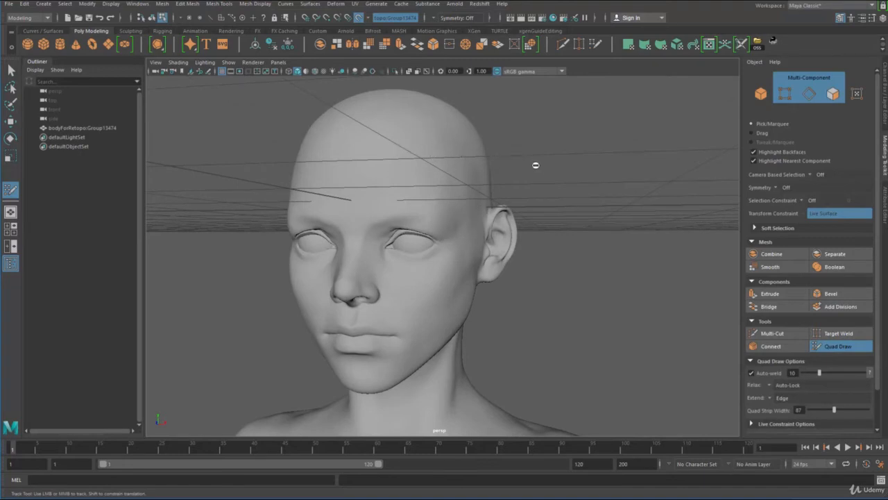
left_click(785, 187)
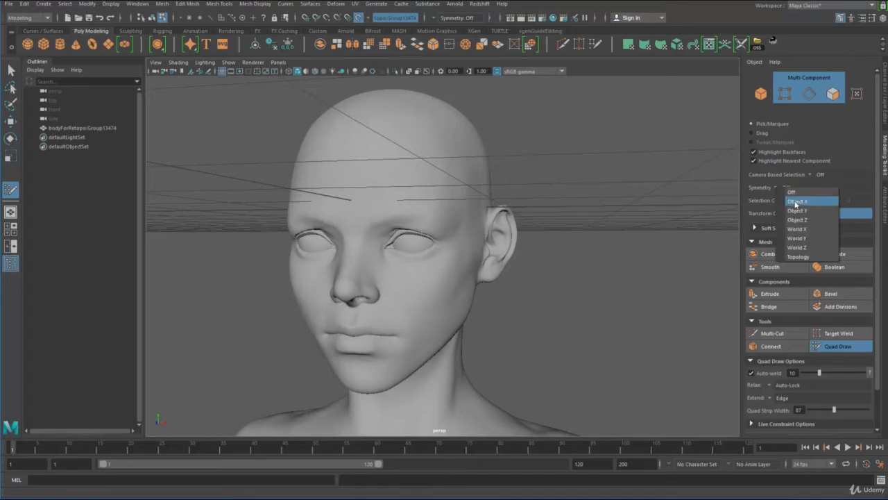
left_click(799, 202)
Create a Quad Draw face on the upper eyelid near the inner eye corner and adjust its shape
left_click_drag(529, 188, 605, 164, "alt")
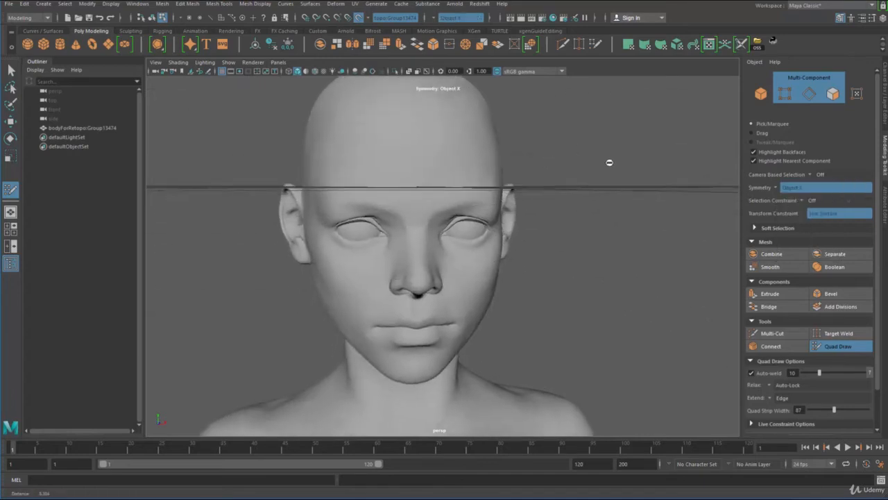
scroll(489, 196, "up", 4)
left_click_drag(489, 196, 417, 209, "alt")
scroll(451, 220, "up", 8)
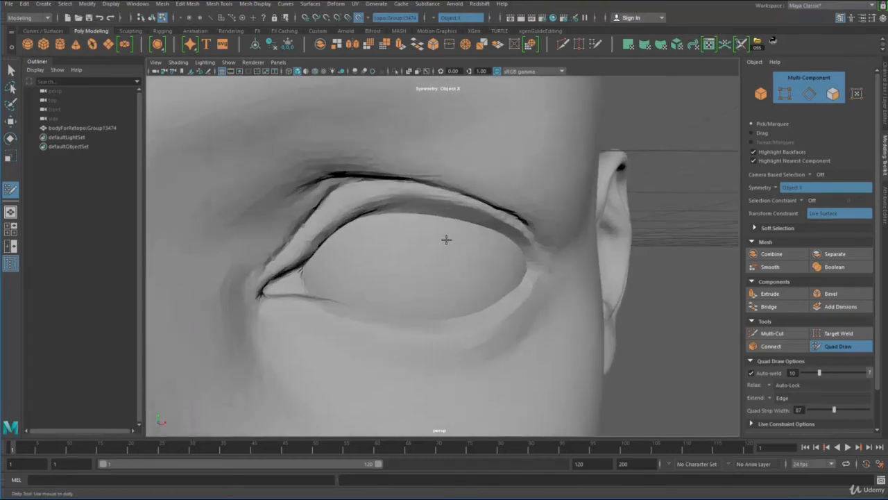
scroll(506, 227, "down", 5)
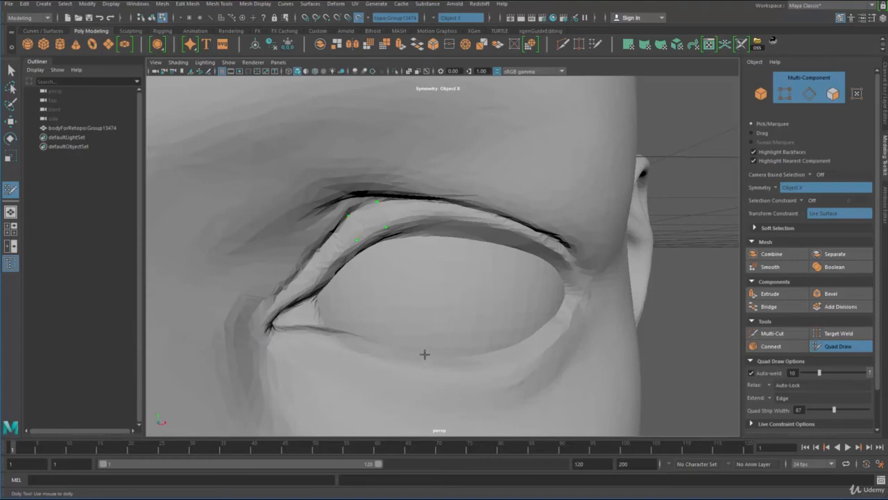
left_click(380, 235, "shift")
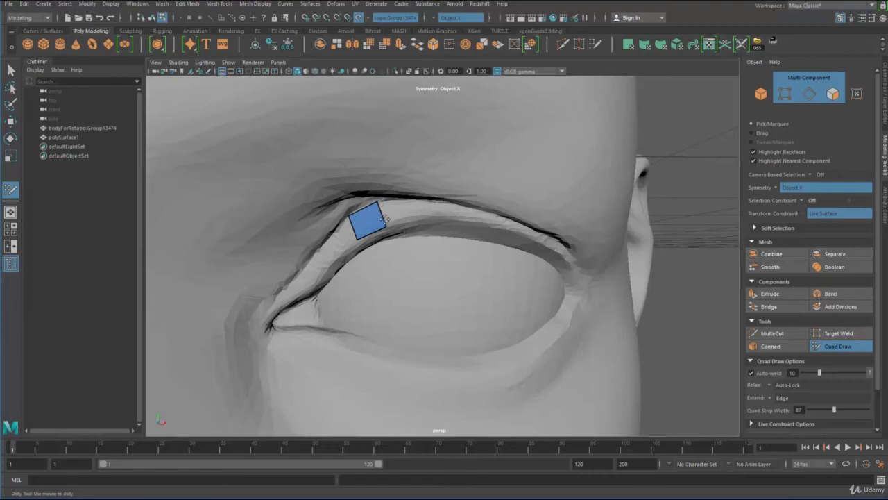
left_click_drag(377, 202, 359, 236)
Expand the Quad Draw keyboard and mouse shortcuts and examine the complete list
middle_click_drag(382, 238, 348, 177, "alt")
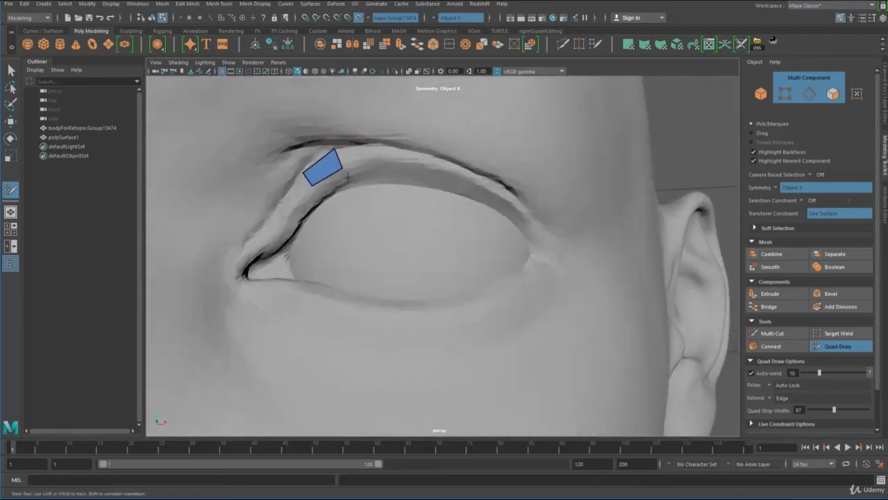
right_click_drag(370, 176, 232, 178, "alt")
left_click_drag(333, 246, 364, 293, "alt")
middle_click_drag(364, 293, 295, 257, "alt")
right_click_drag(295, 257, 458, 292, "alt")
middle_click_drag(458, 291, 452, 285, "alt")
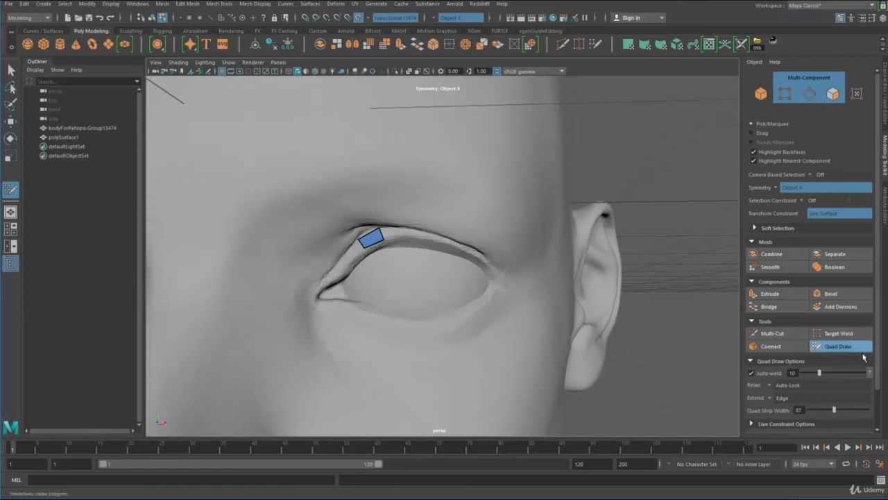
scroll(878, 378, "down", 2)
scroll(882, 399, "down", 1)
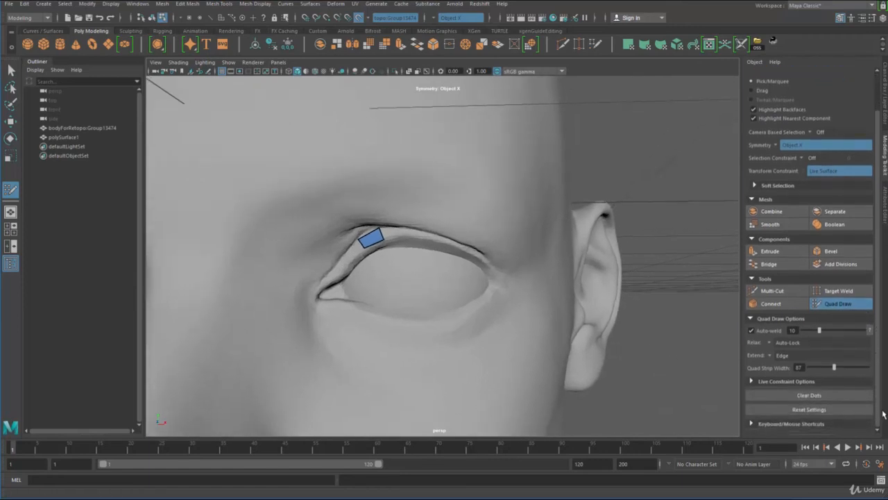
left_click(758, 424)
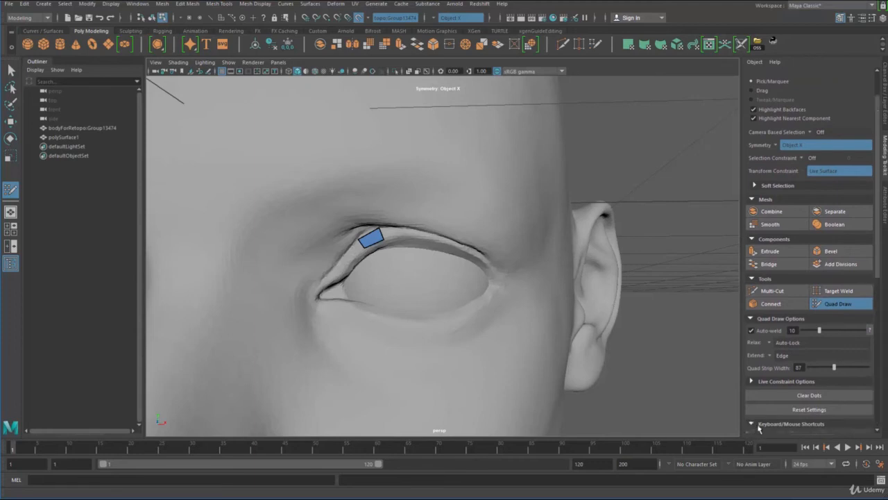
left_click_drag(882, 264, 880, 413)
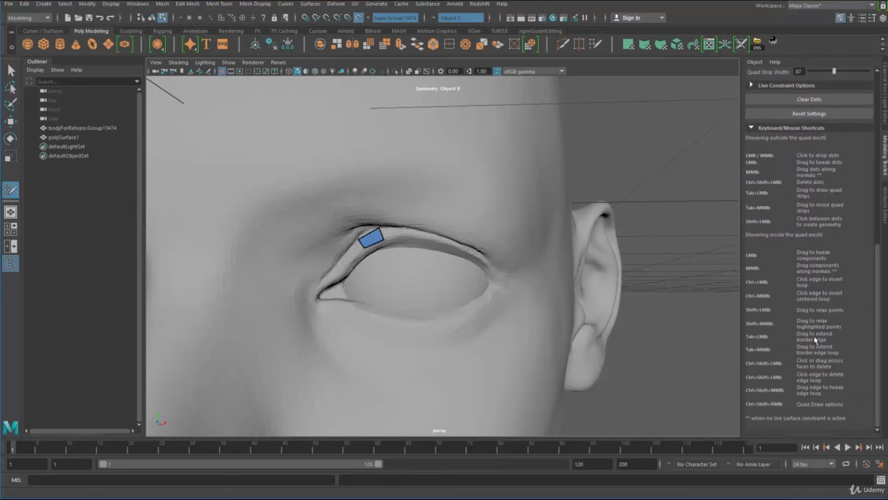
Add two more quads down the upper eyelid toward the inner eye corner and shift the edge shared by the first two
scroll(520, 305, "up", 10)
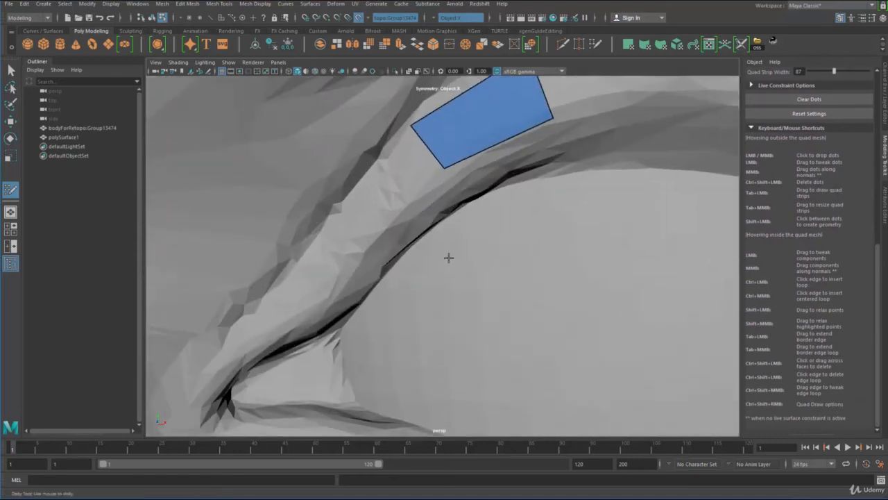
left_click(400, 178, "shift")
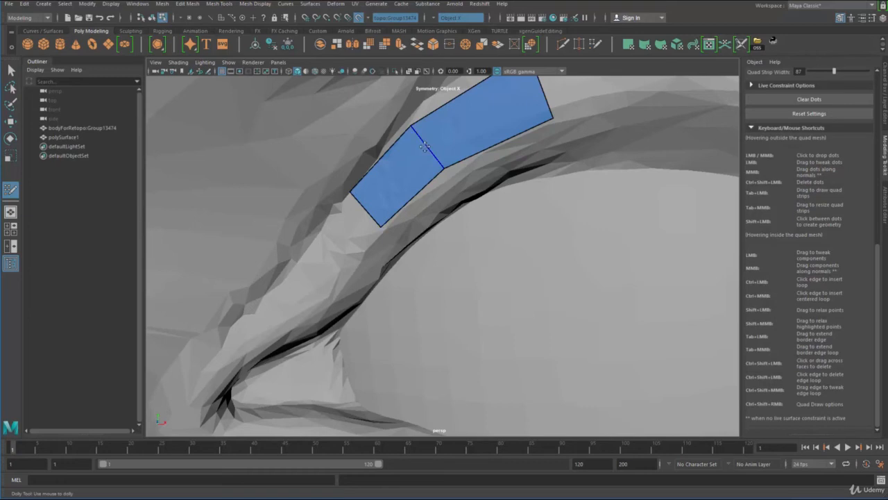
mouse_move(424, 146)
left_mouse_down()
mouse_move(443, 142)
mouse_move(453, 152)
left_mouse_up()
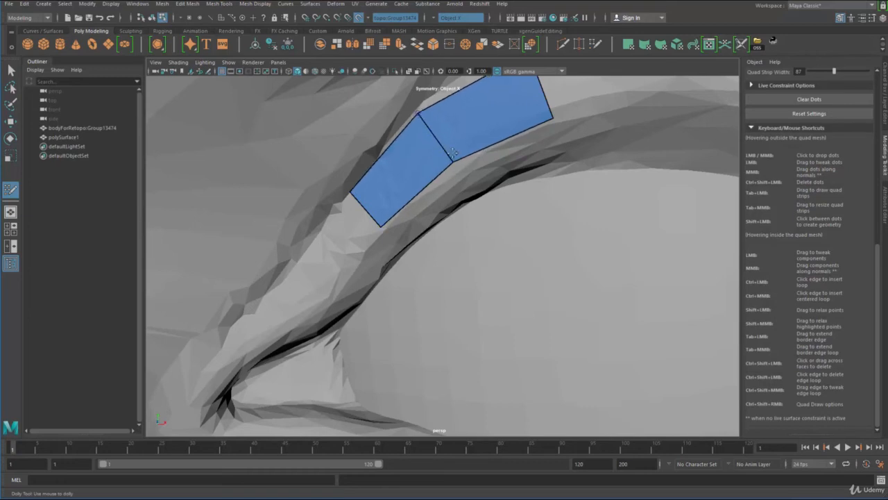
scroll(455, 156, "down", 6)
middle_click_drag(484, 257, 502, 220, "alt")
scroll(416, 242, "up", 6)
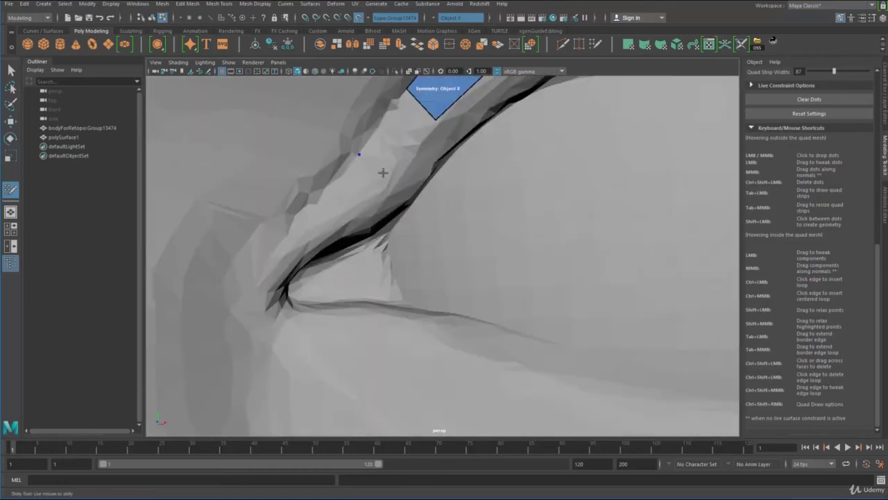
left_click(374, 169, "shift")
scroll(408, 173, "down", 3)
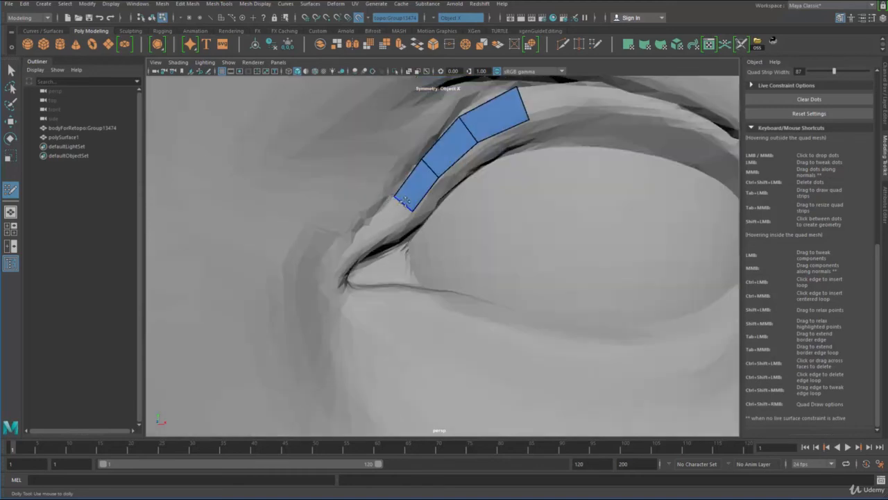
Extend the strip by four quads around the inner eye corner onto the lower eyelid and adjust their vertices and edges
left_click_drag(409, 206, 401, 293)
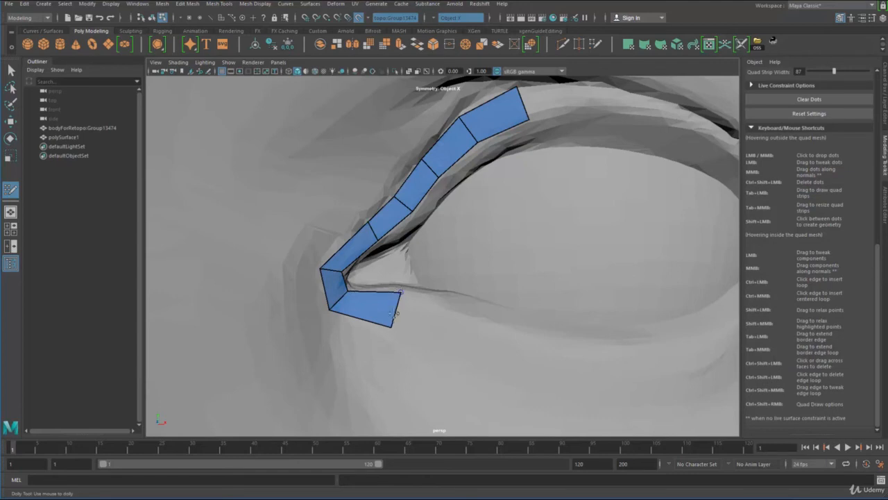
left_click_drag(390, 326, 396, 328)
left_click_drag(331, 310, 346, 288)
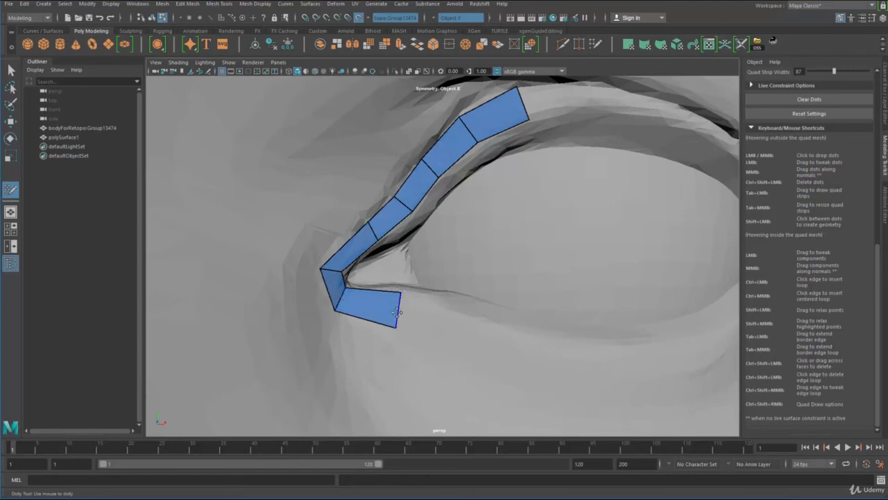
left_click_drag(399, 312, 385, 310)
left_click_drag(368, 223, 379, 242)
Extend the quad strip by four quads along the lower eyelid and adjust their spacing
right_click_drag(409, 211, 375, 241, "alt")
middle_click_drag(376, 241, 233, 199, "alt")
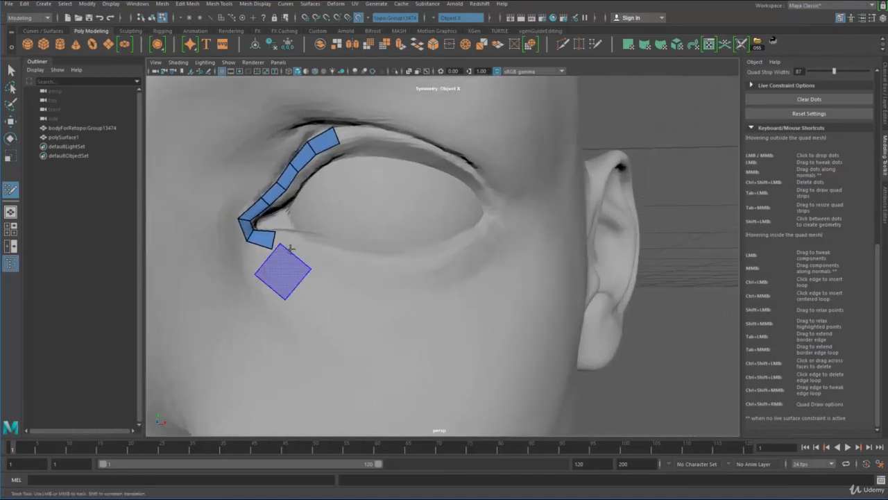
left_click_drag(277, 241, 408, 291)
left_click_drag(333, 273, 297, 263)
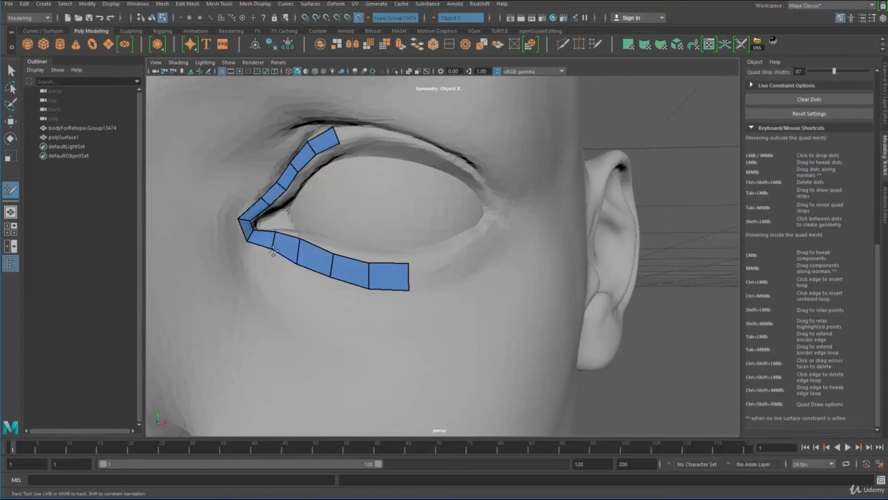
Continue the lower eyelid strip with three more quads up to the outer eye corner
middle_click_drag(440, 283, 344, 269, "alt")
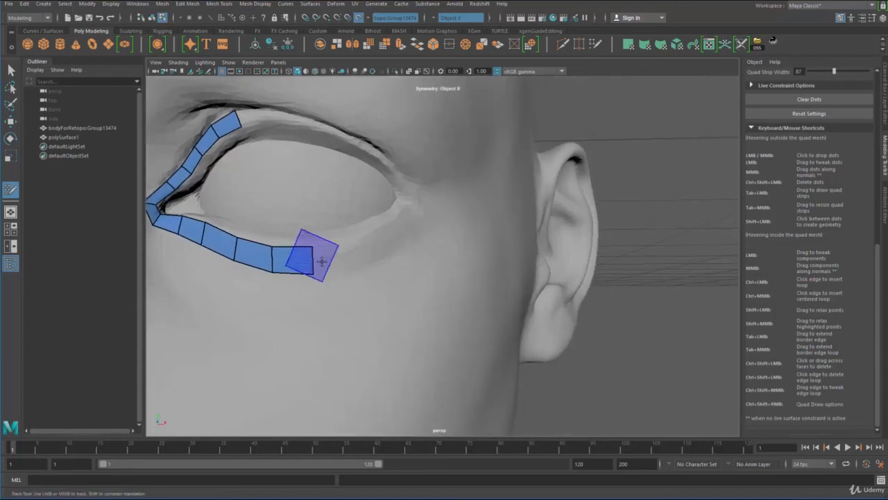
mouse_move(322, 259)
left_mouse_down()
mouse_move(371, 257)
mouse_move(355, 238)
mouse_move(339, 264)
left_mouse_up()
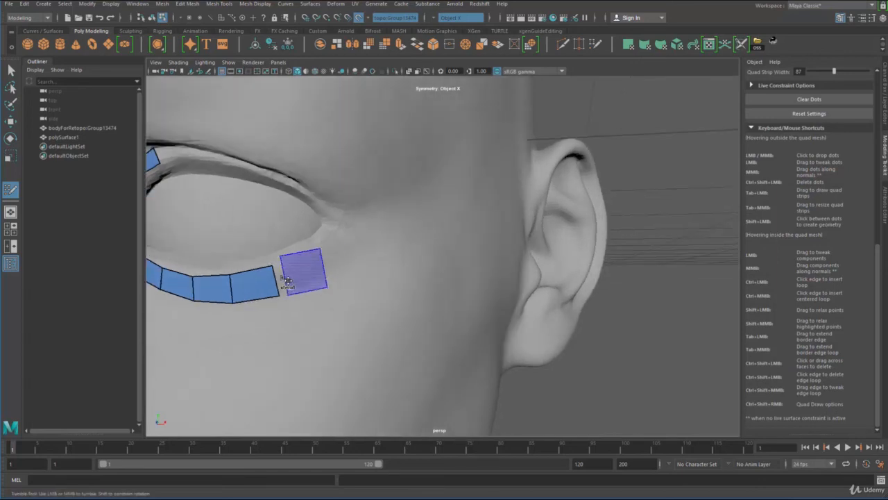
left_click_drag(282, 280, 336, 233)
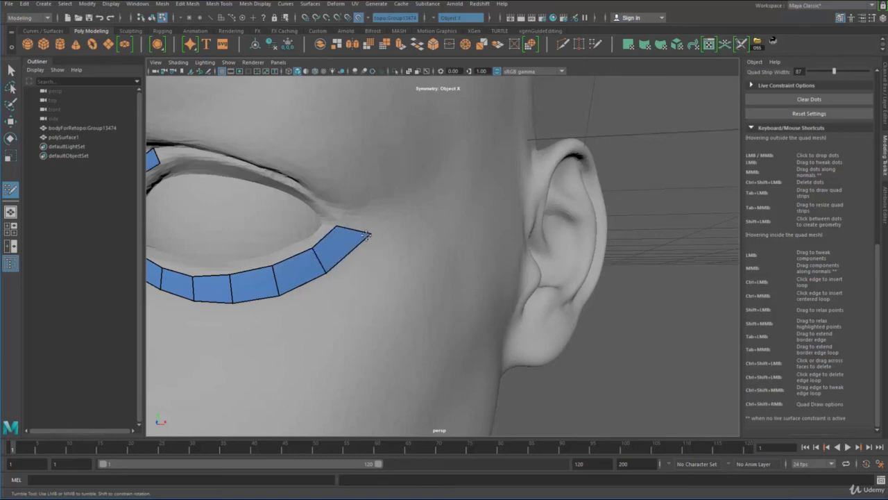
Tweak the vertices along the middle of the lower eyelid strip to smooth its curve
right_click_drag(366, 236, 278, 254, "alt")
middle_click_drag(278, 254, 358, 226, "alt")
right_click_drag(357, 225, 392, 257, "alt")
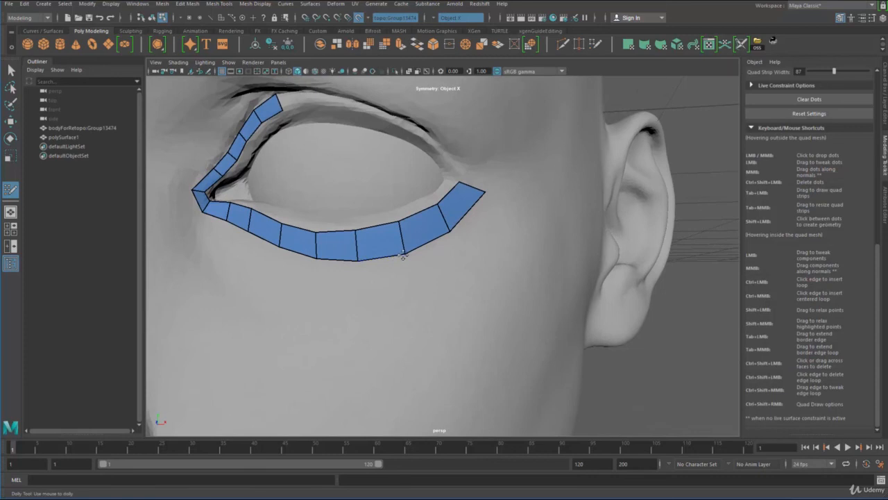
left_click_drag(403, 255, 407, 256)
left_click_drag(397, 222, 392, 223)
left_click_drag(312, 232, 357, 267)
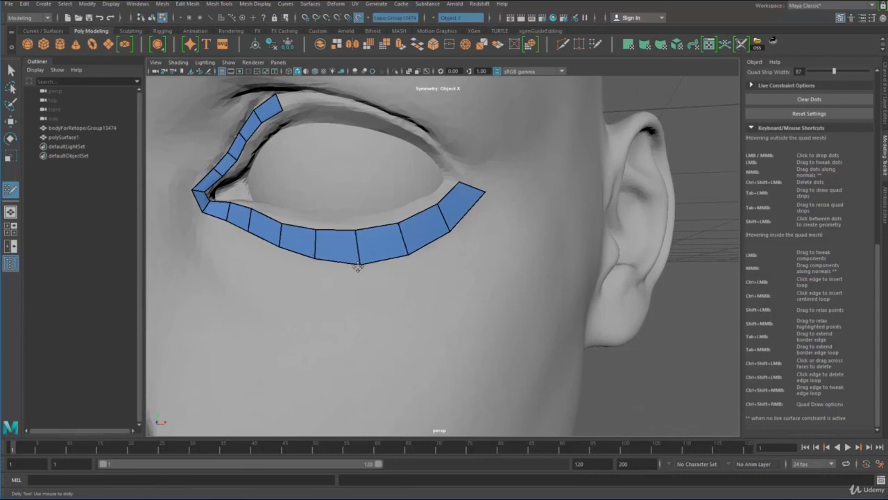
Tweak the end vertices of the lower eyelid strip at the outer eye corner and the lower vertex of its last quad
middle_click_drag(329, 191, 352, 275, "alt")
right_click_drag(352, 275, 371, 217, "alt")
middle_click_drag(439, 218, 362, 193, "alt")
right_click_drag(361, 193, 414, 243, "alt")
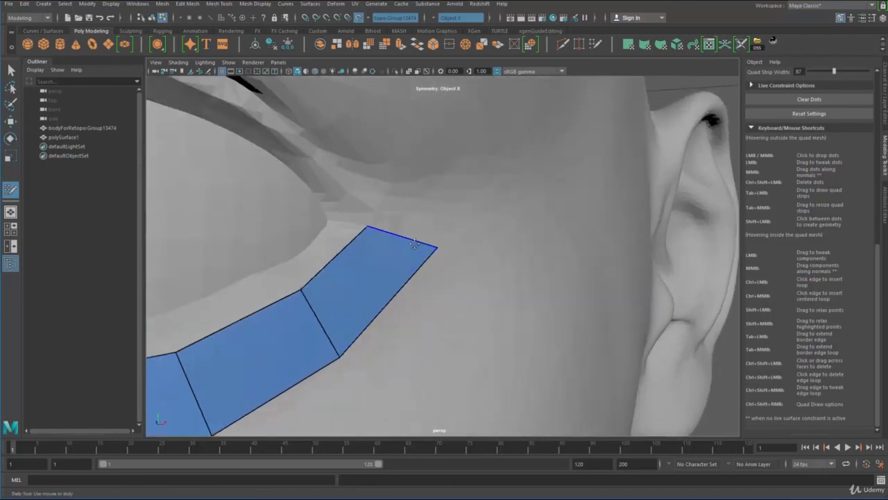
left_click_drag(431, 248, 431, 245)
left_click_drag(367, 227, 365, 232)
middle_click_drag(365, 231, 444, 168, "alt")
right_click_drag(444, 168, 337, 239, "alt")
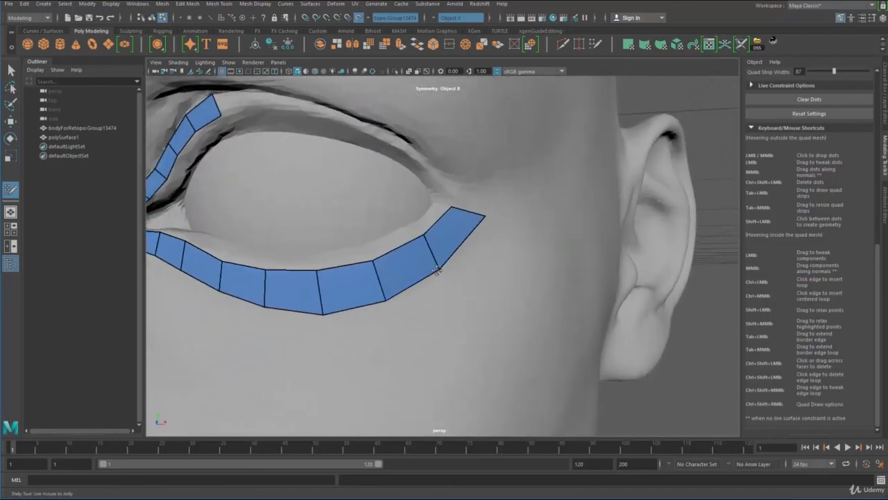
left_click_drag(437, 271, 437, 272)
Extend the quad strip by five quads along the upper eyelid towards the outer eye corner and adjust the vertices near its end
right_click_drag(437, 272, 395, 207, "alt")
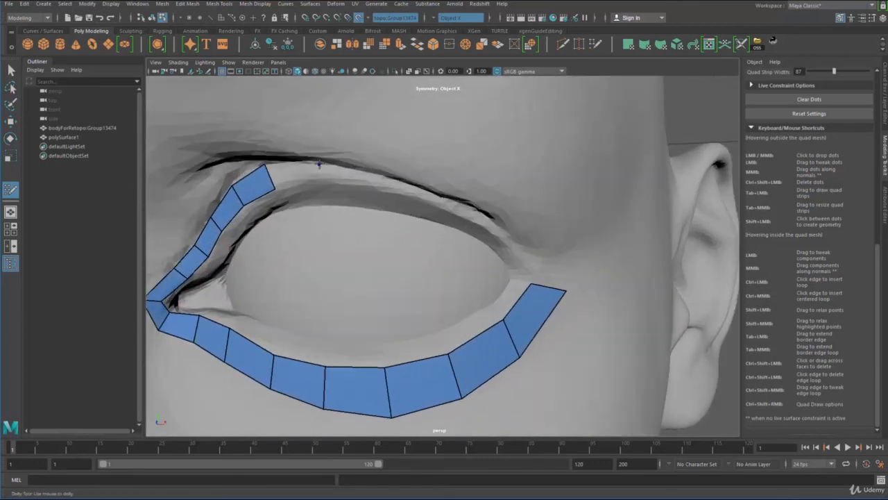
mouse_move(325, 186)
left_mouse_down()
mouse_move(324, 174)
mouse_move(386, 185)
mouse_move(484, 222)
mouse_move(524, 253)
left_mouse_up()
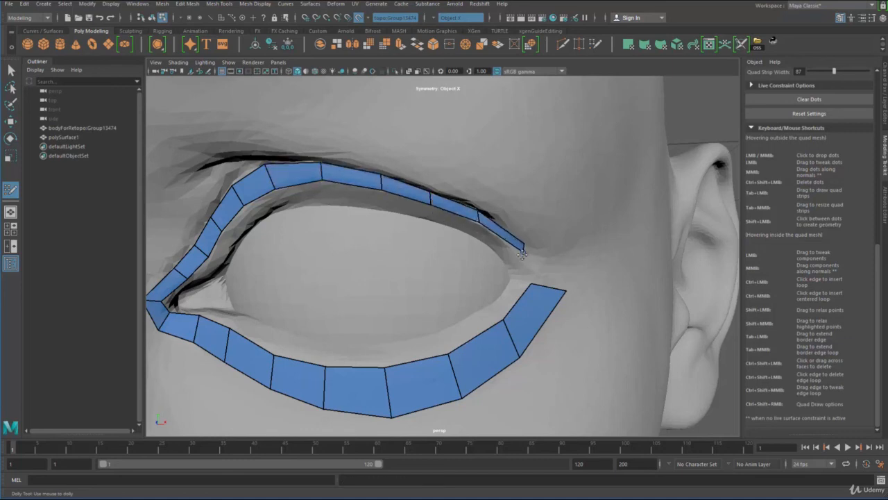
left_click_drag(478, 209, 483, 213)
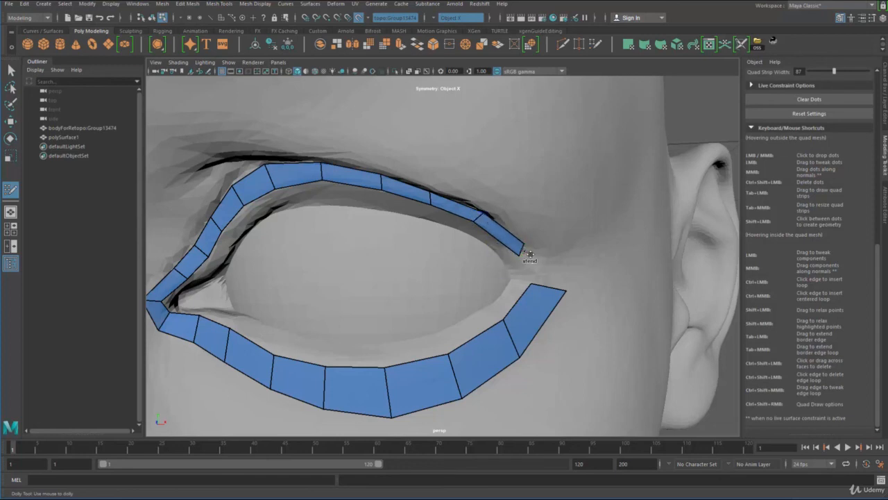
Close the eye loop with one quad joining the upper and lower eyelid strips at the outer corner, and tweak the corner vertex
left_click_drag(527, 253, 571, 281)
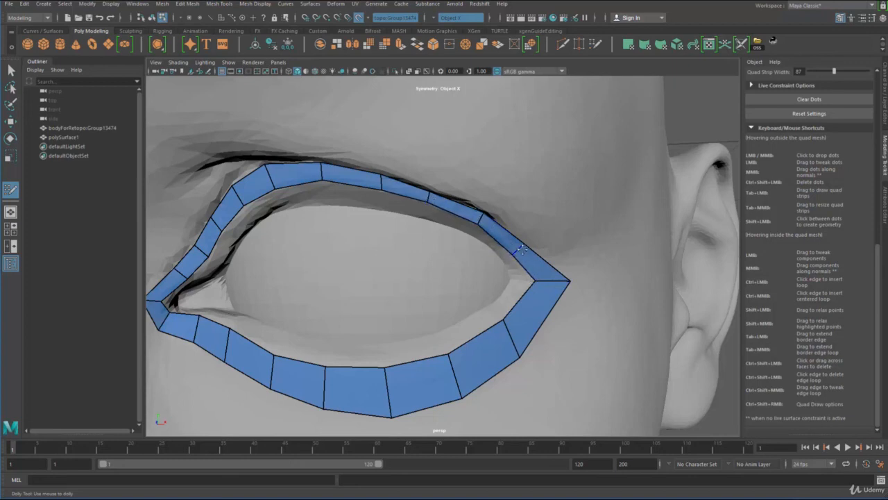
left_click_drag(568, 282, 565, 283)
right_click_drag(533, 271, 221, 221, "alt")
left_click_drag(221, 222, 244, 226, "alt")
right_click_drag(245, 226, 548, 333, "alt")
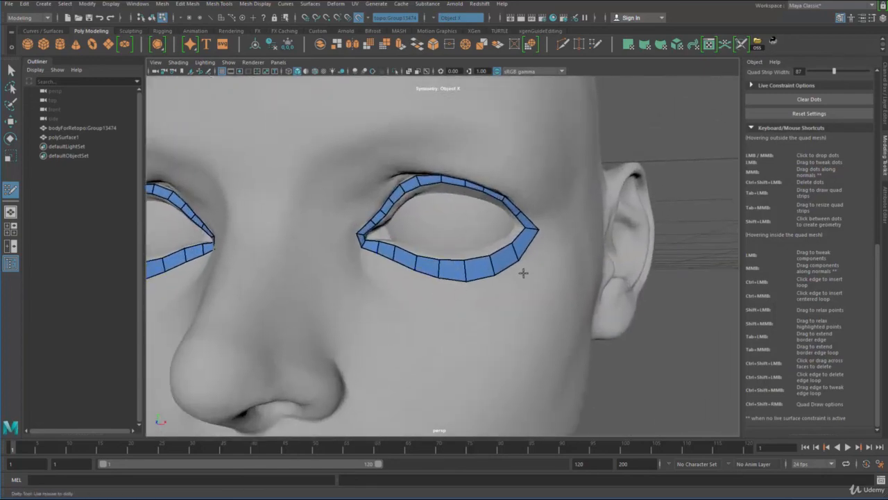
mouse_move(437, 289)
right_mouse_down("alt")
mouse_move(395, 277)
mouse_move(432, 276)
mouse_move(343, 238)
mouse_move(423, 292)
right_mouse_up("alt")
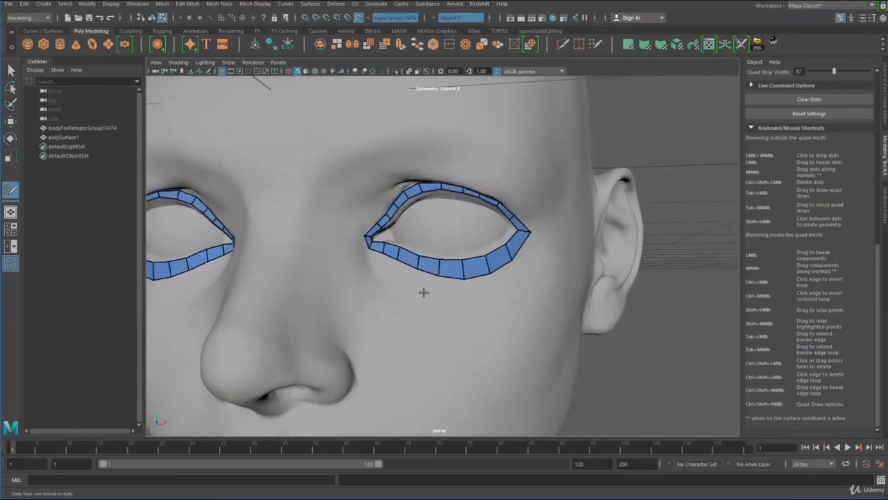